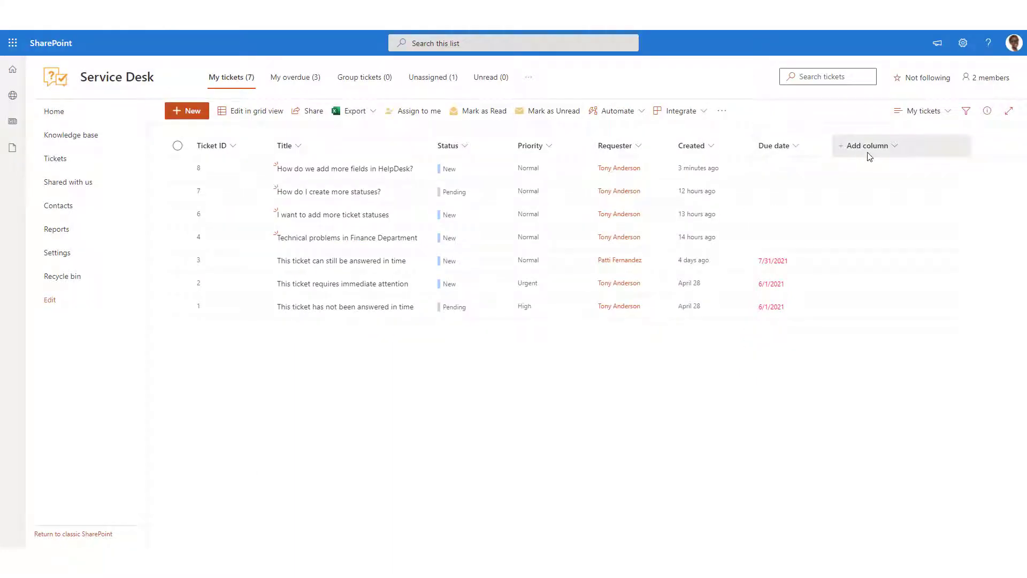
- Add a Number column named Order Number to the My tickets view and set its decimal places to 0
{"action": "left_click", "coordinate": [867, 150]}
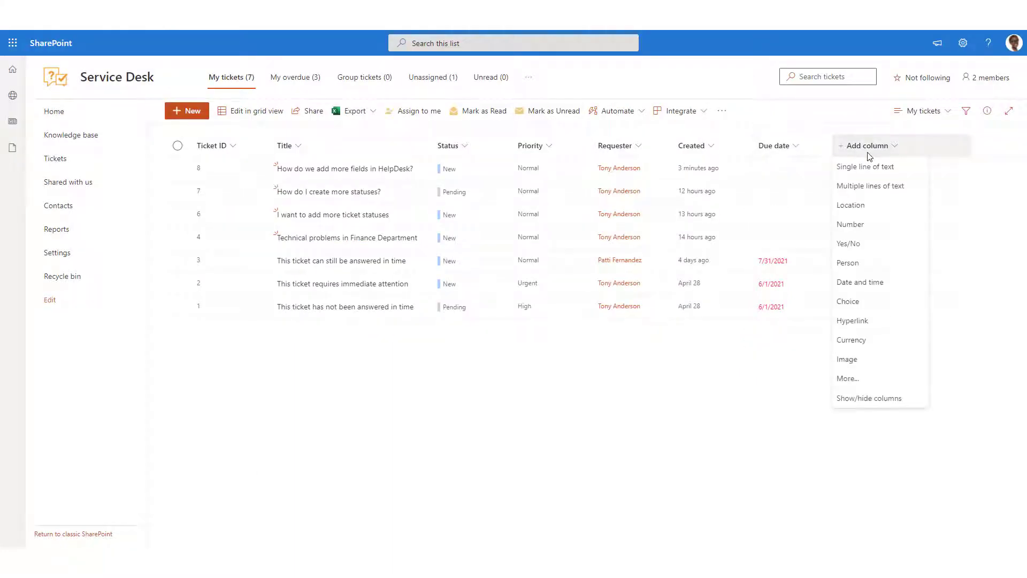
{"action": "left_click", "coordinate": [867, 224]}
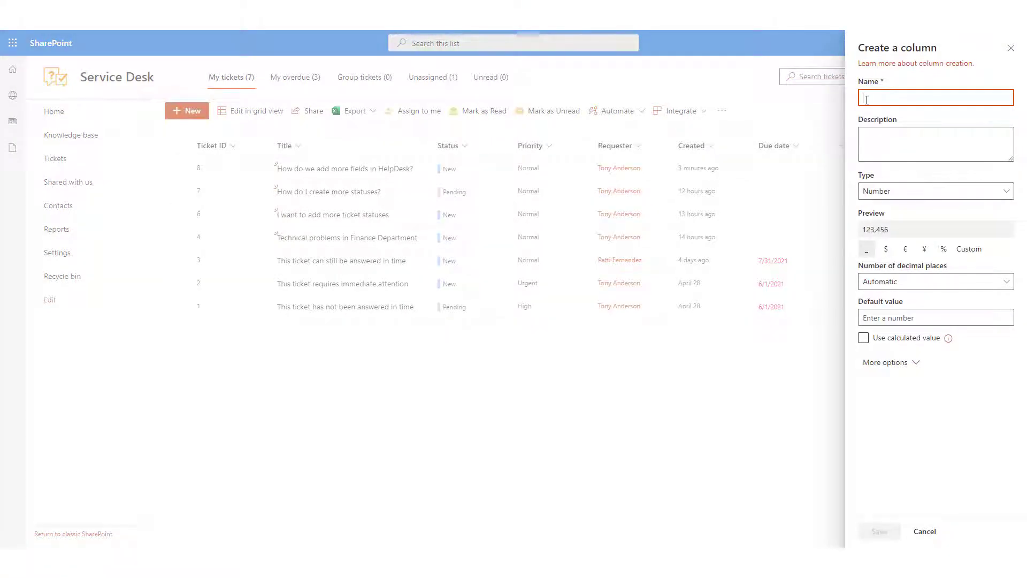
{"action": "type", "text": "Crder"}
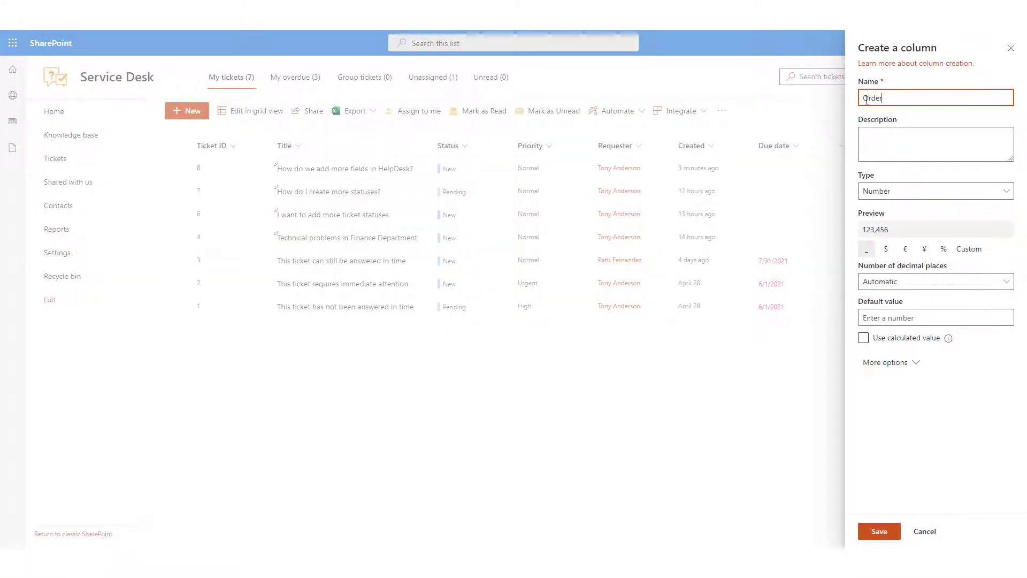
{"action": "type", "text": " Number"}
{"action": "left_click", "coordinate": [888, 282]}
{"action": "left_click", "coordinate": [888, 317]}
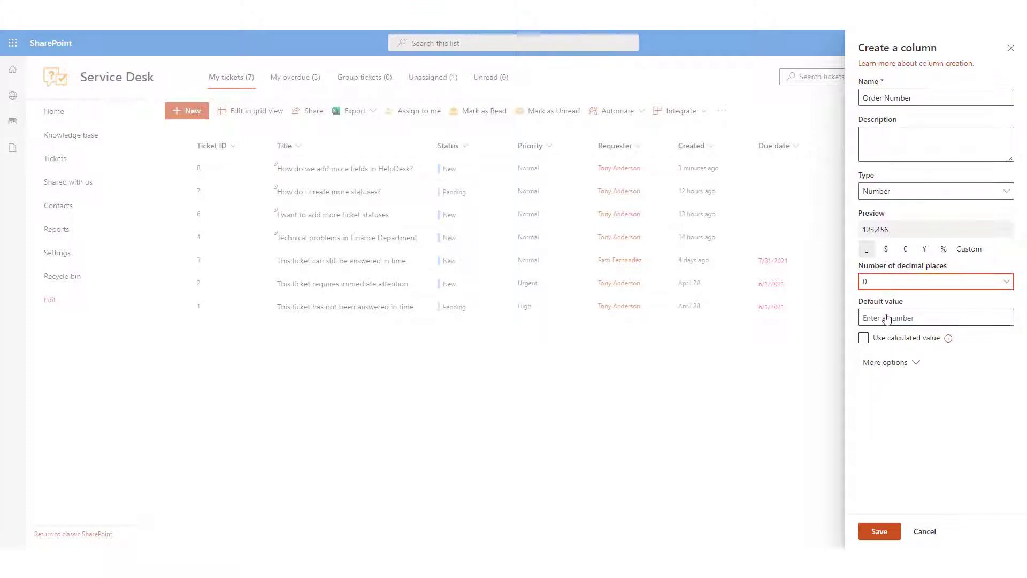
- Enforce unique values for the Order Number column in its additional options and save the column
{"action": "left_click", "coordinate": [888, 364]}
{"action": "scroll", "coordinate": [890, 369], "scroll_direction": "down", "scroll_amount": 2}
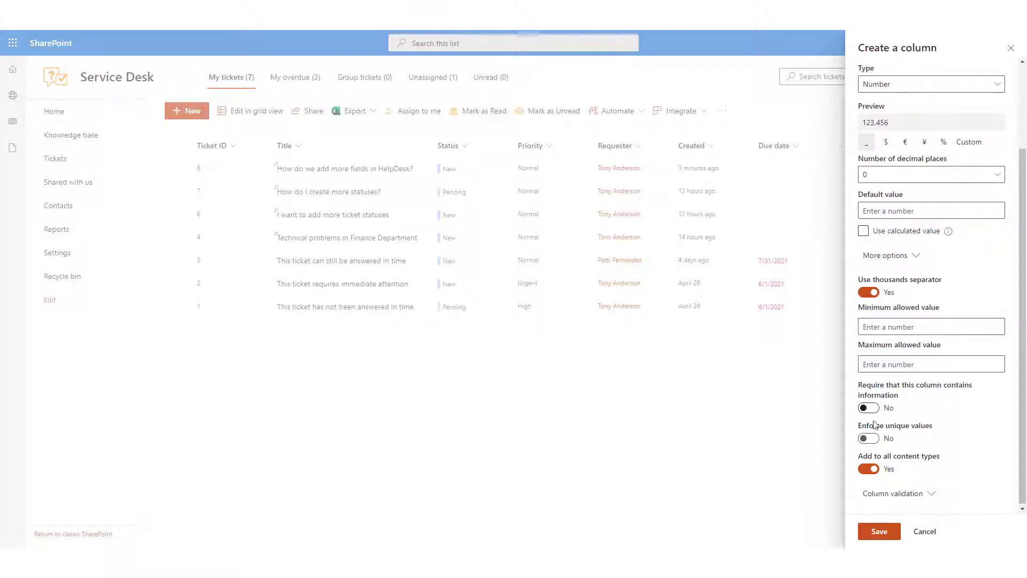
{"action": "left_click", "coordinate": [870, 439]}
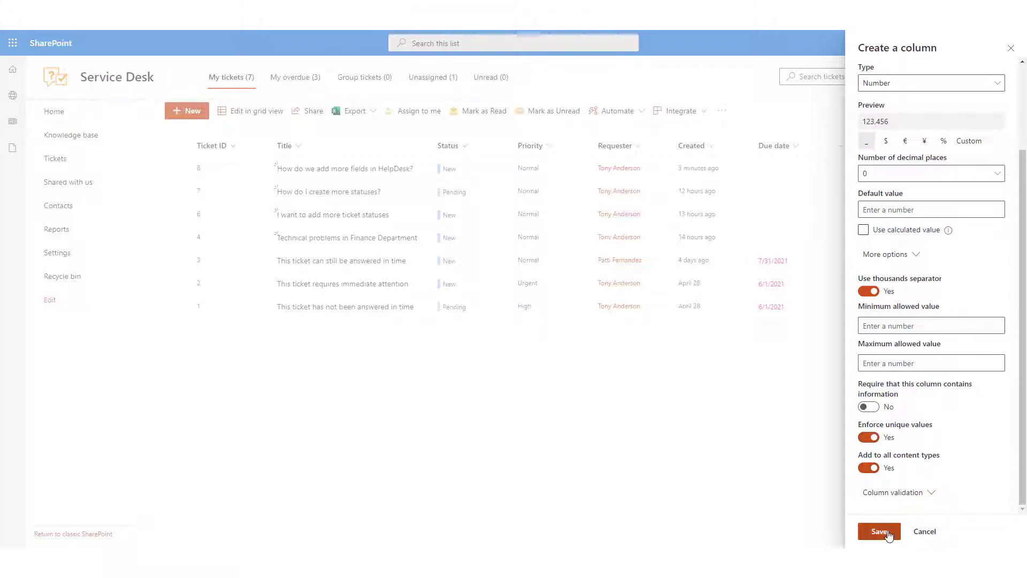
{"action": "left_click", "coordinate": [881, 531]}
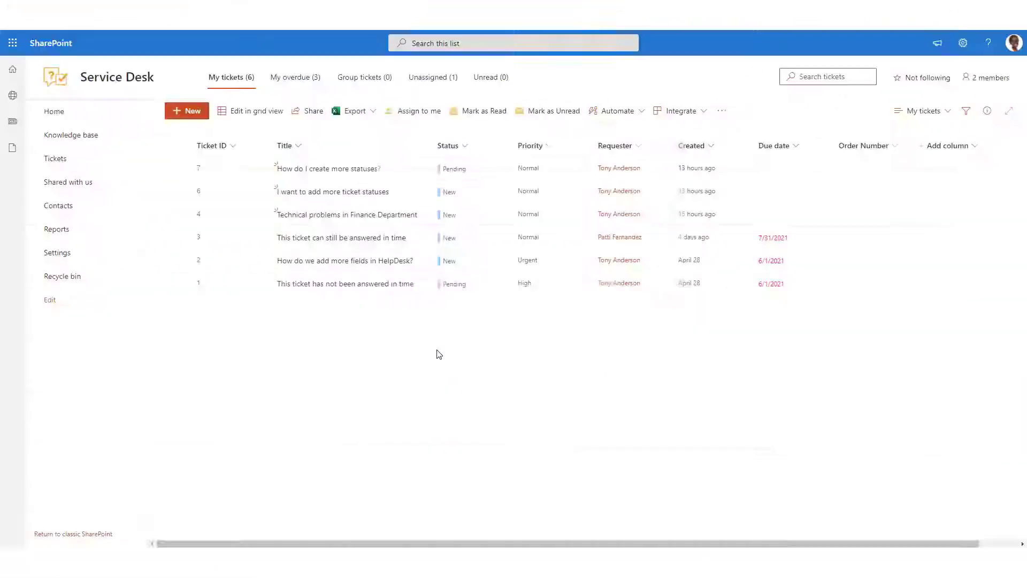
- Show the Order Number column in the My overdue view and apply the column selection
{"action": "left_click", "coordinate": [287, 81]}
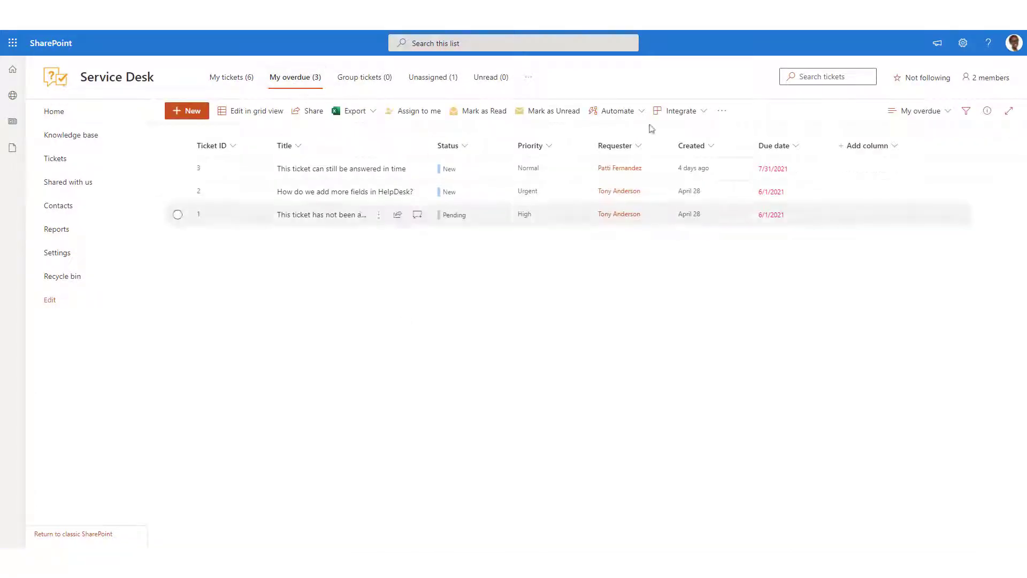
{"action": "left_click", "coordinate": [867, 147]}
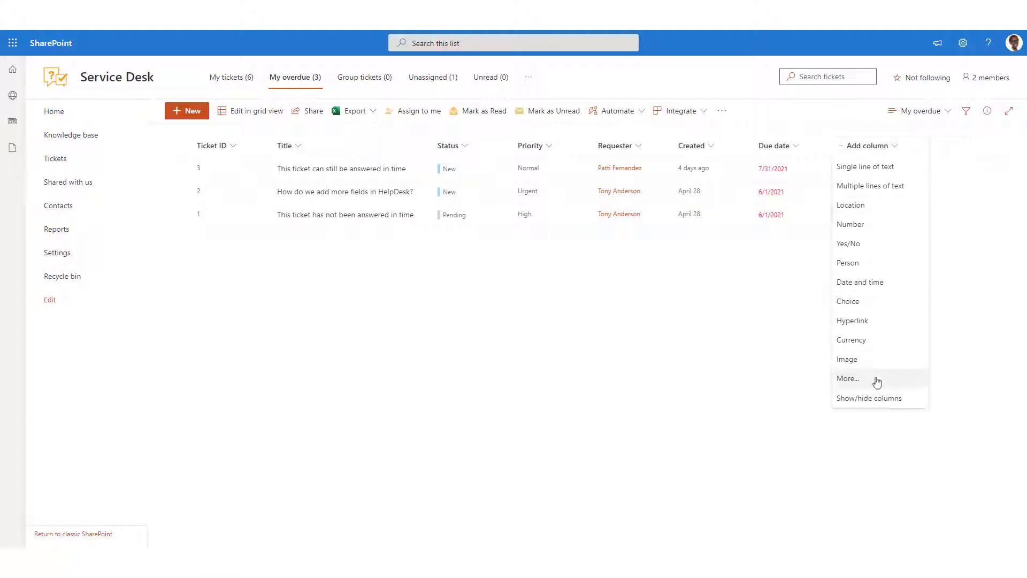
{"action": "left_click", "coordinate": [875, 398]}
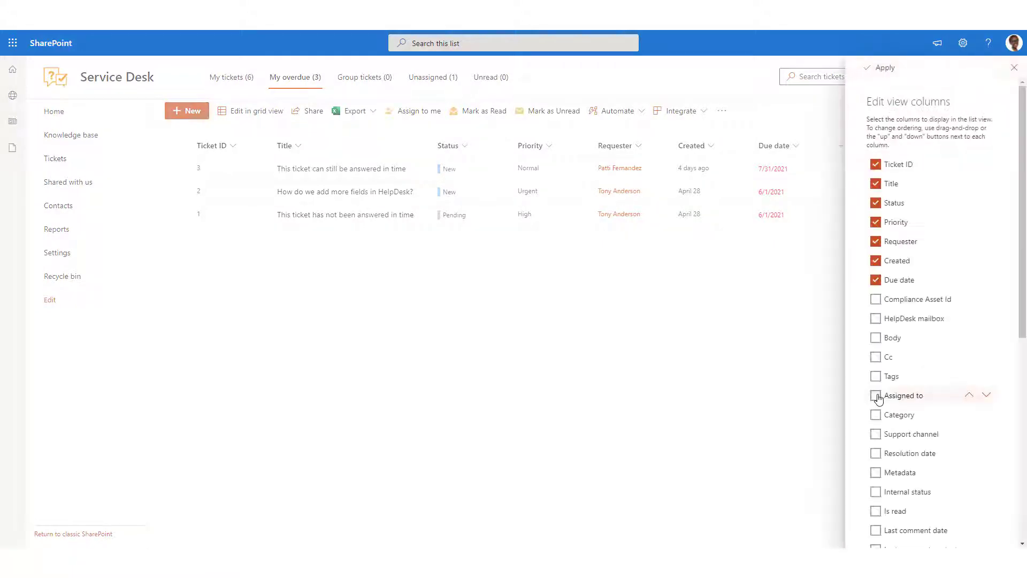
{"action": "left_click", "coordinate": [878, 398]}
{"action": "scroll", "coordinate": [878, 398], "scroll_direction": "down", "scroll_amount": 7}
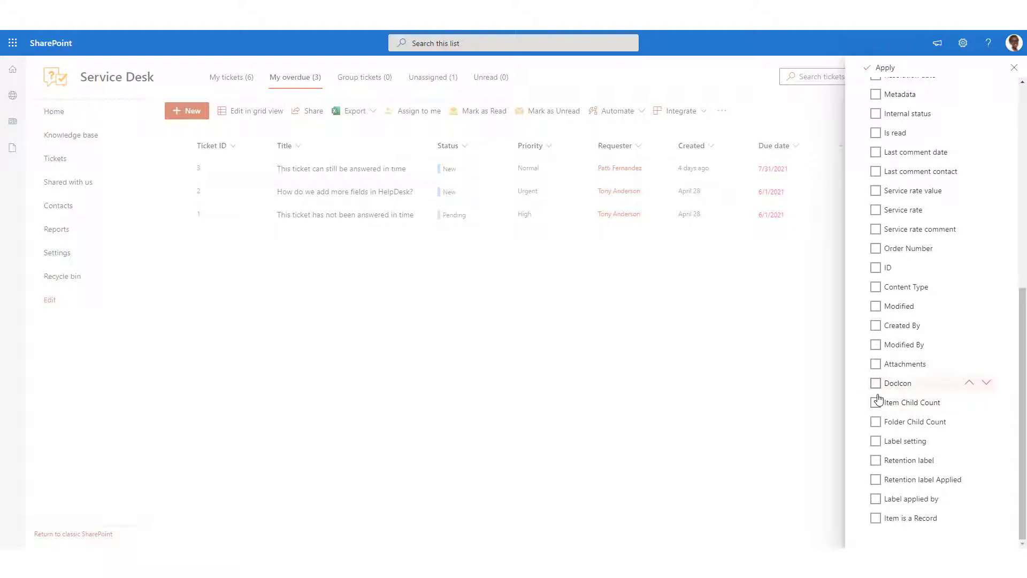
{"action": "left_click", "coordinate": [876, 248]}
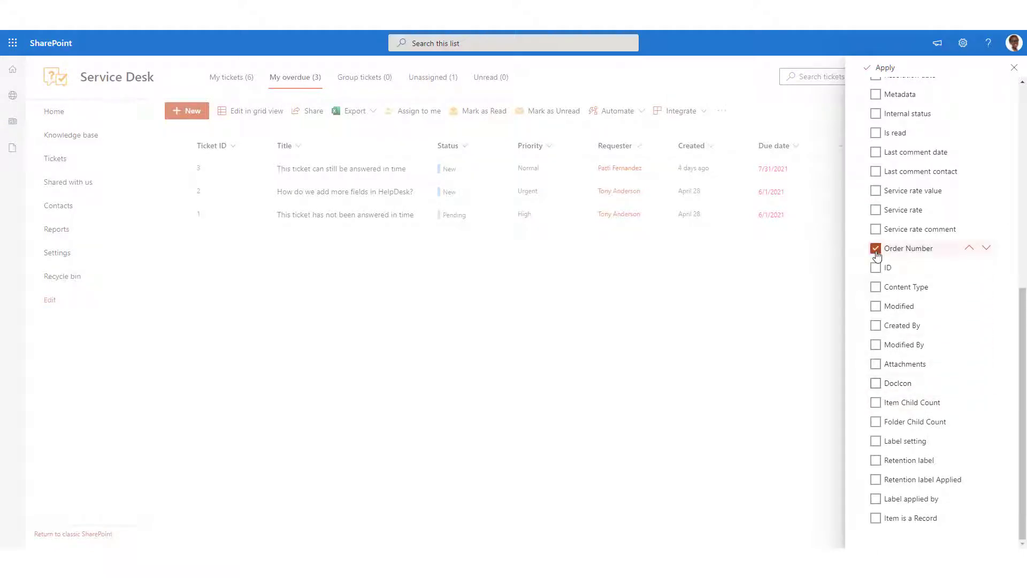
{"action": "left_click", "coordinate": [875, 73]}
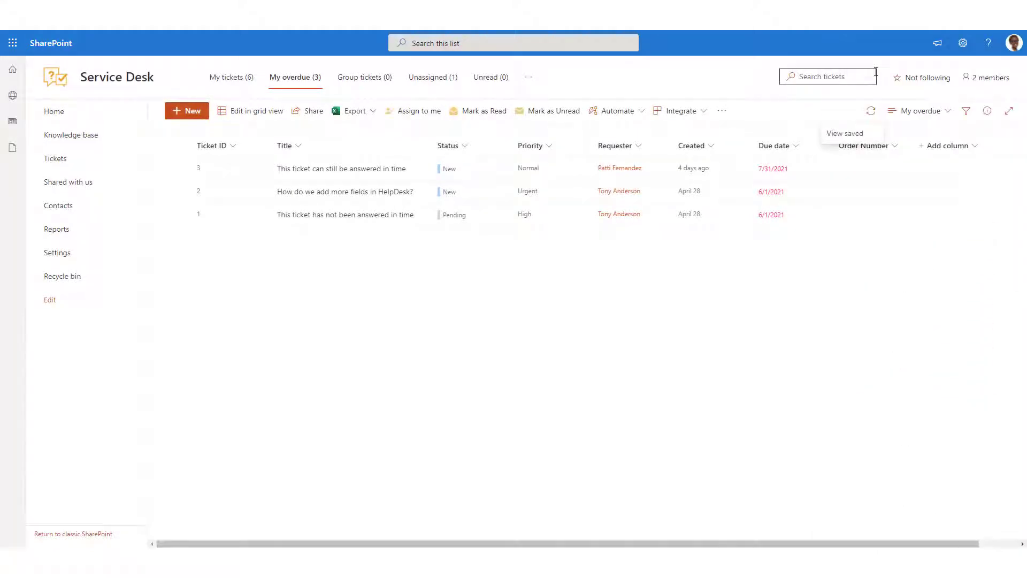
- Save the current view under the name My overdue
{"action": "left_click", "coordinate": [934, 117]}
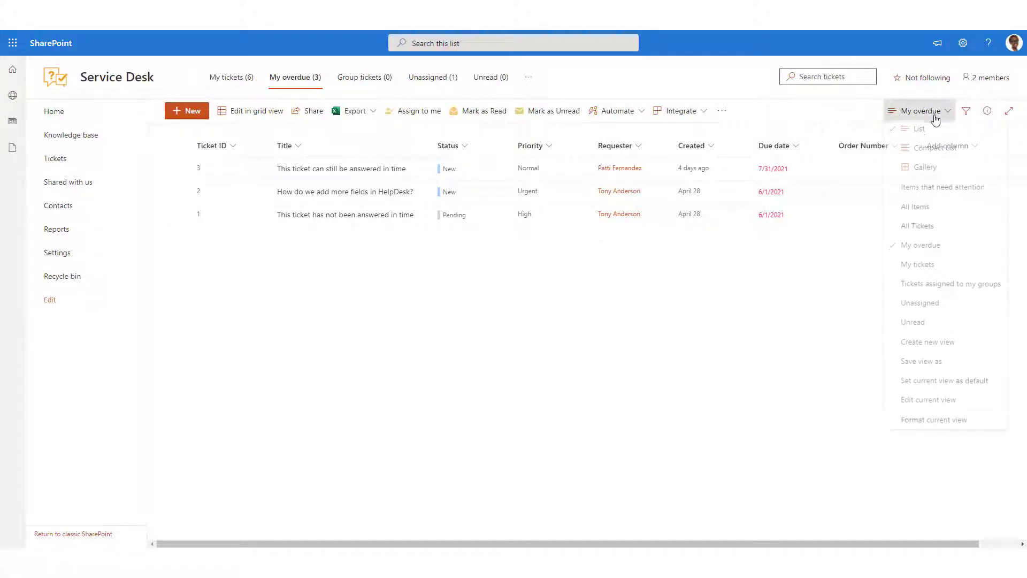
{"action": "left_click", "coordinate": [933, 363]}
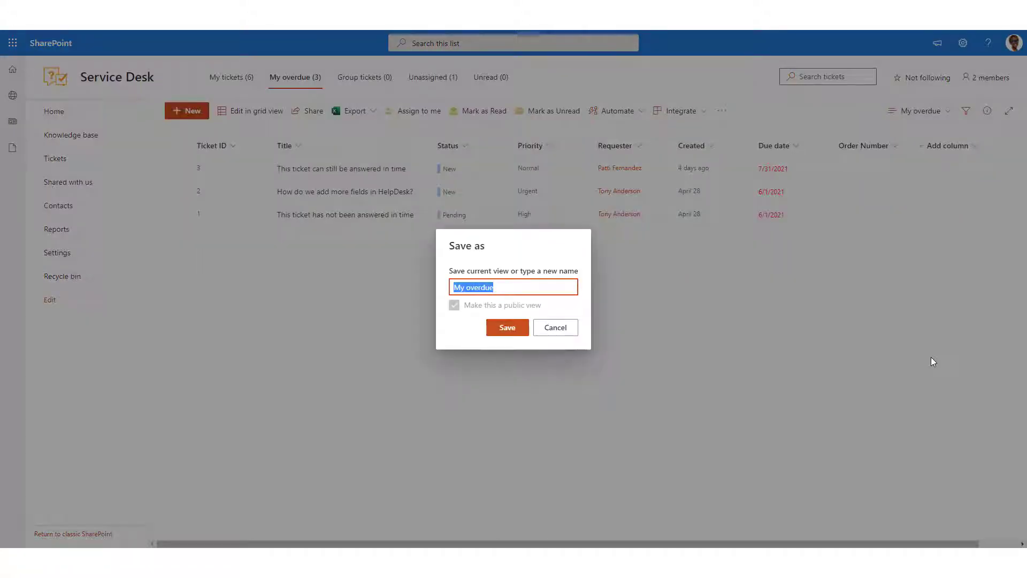
{"action": "left_click", "coordinate": [508, 328]}
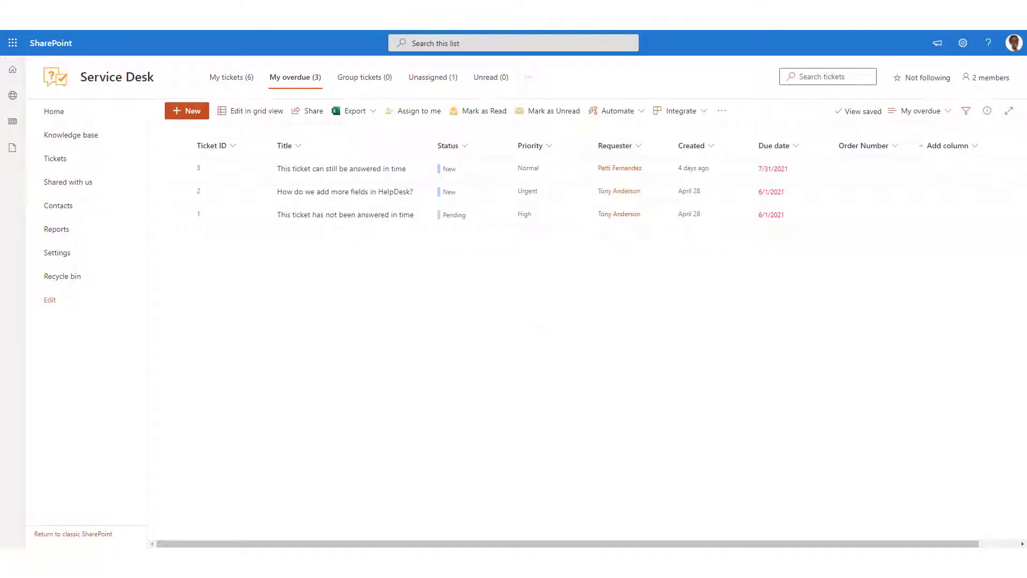
{"action": "left_click", "coordinate": [903, 562]}
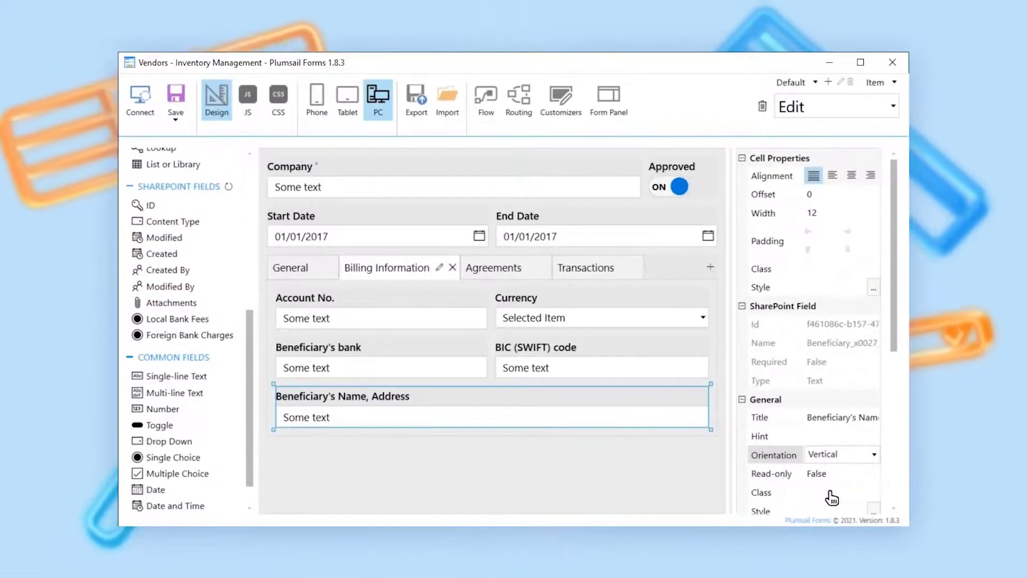
- In the Plumsail Forms designer, add the Local Bank Fees field below Beneficiary's Name, Address and arrange its choices in one column
{"action": "left_click_drag", "start_coordinate": [172, 318], "coordinate": [353, 439]}
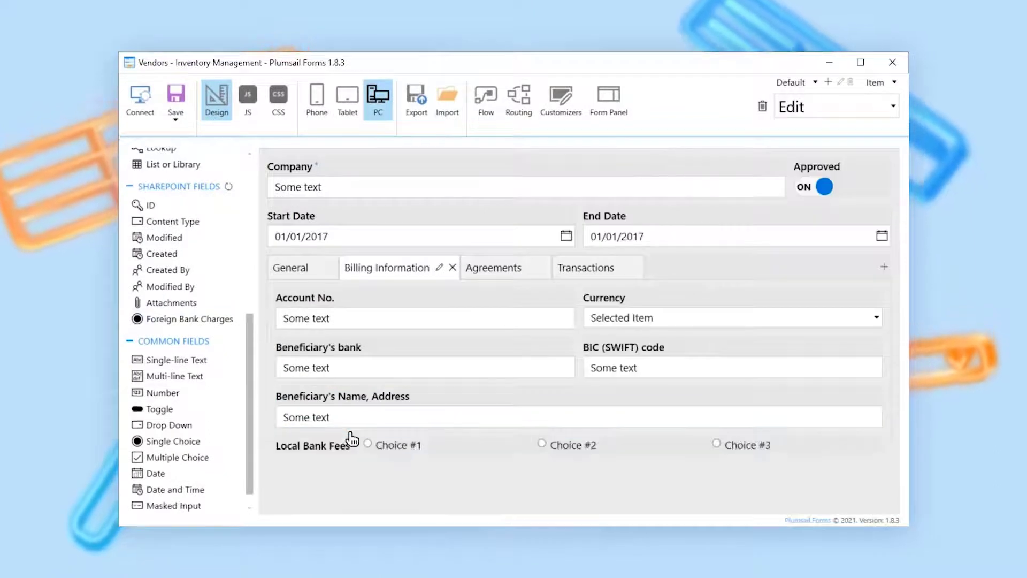
{"action": "left_click_drag", "start_coordinate": [896, 292], "coordinate": [896, 469]}
{"action": "left_click", "coordinate": [844, 404]}
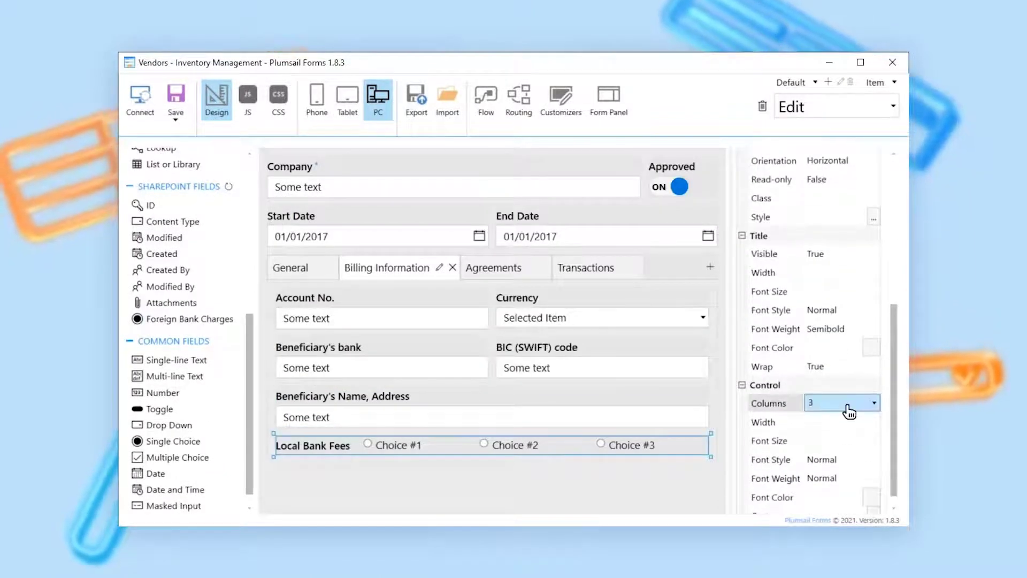
{"action": "left_click", "coordinate": [849, 408]}
{"action": "left_click", "coordinate": [847, 426]}
- Add the Foreign Bank Charges field below Local Bank Fees and open its Columns setting
{"action": "left_click_drag", "start_coordinate": [217, 326], "coordinate": [385, 496]}
{"action": "scroll", "coordinate": [693, 362], "scroll_direction": "down", "scroll_amount": 2}
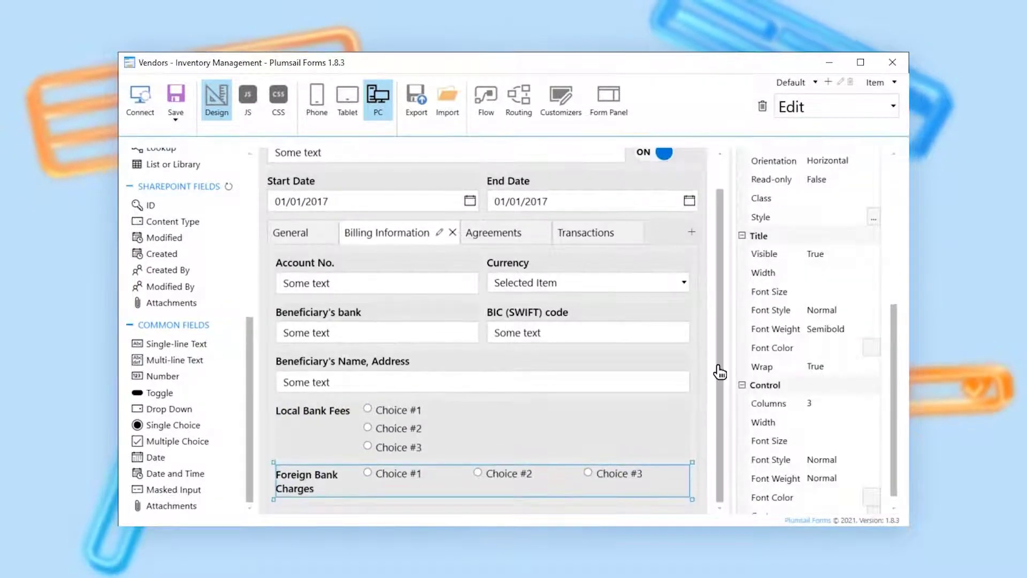
{"action": "left_click", "coordinate": [838, 405]}
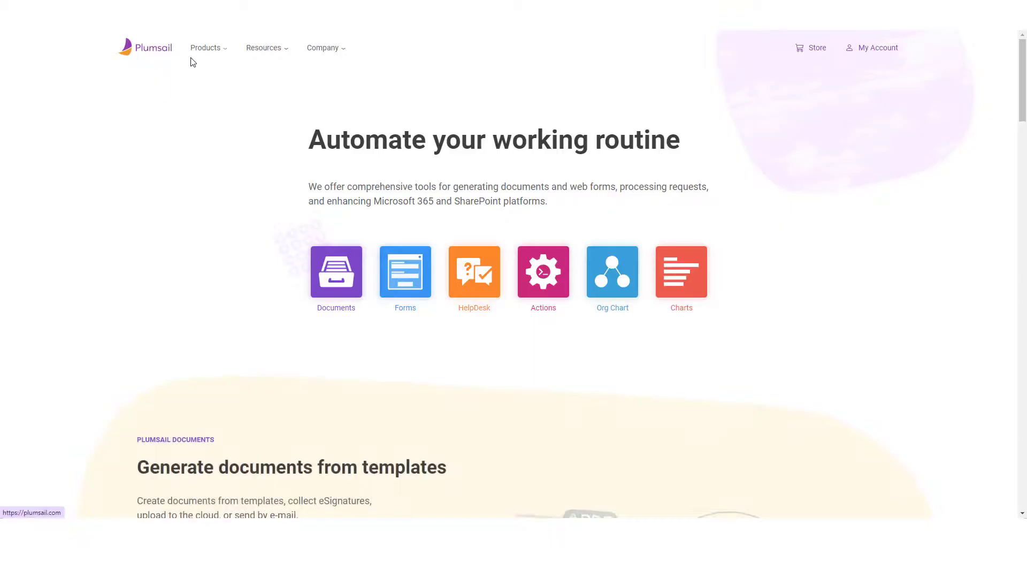
- On the Plumsail website, go to the Forms for SharePoint product page and enter the account e-mail in the SharePoint Online sign-up form
{"action": "mouse_move", "coordinate": [200, 62]}
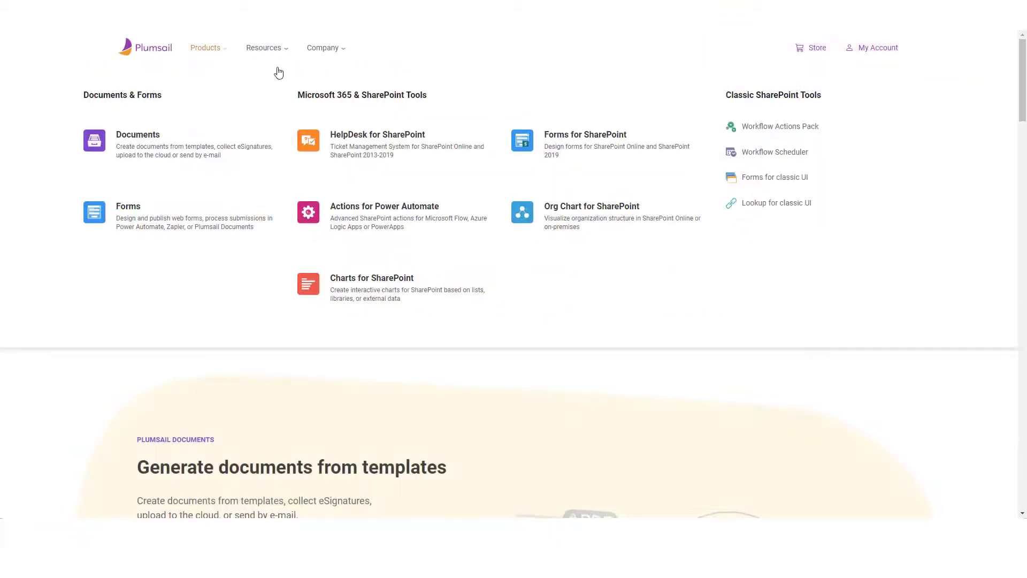
{"action": "left_click", "coordinate": [578, 154]}
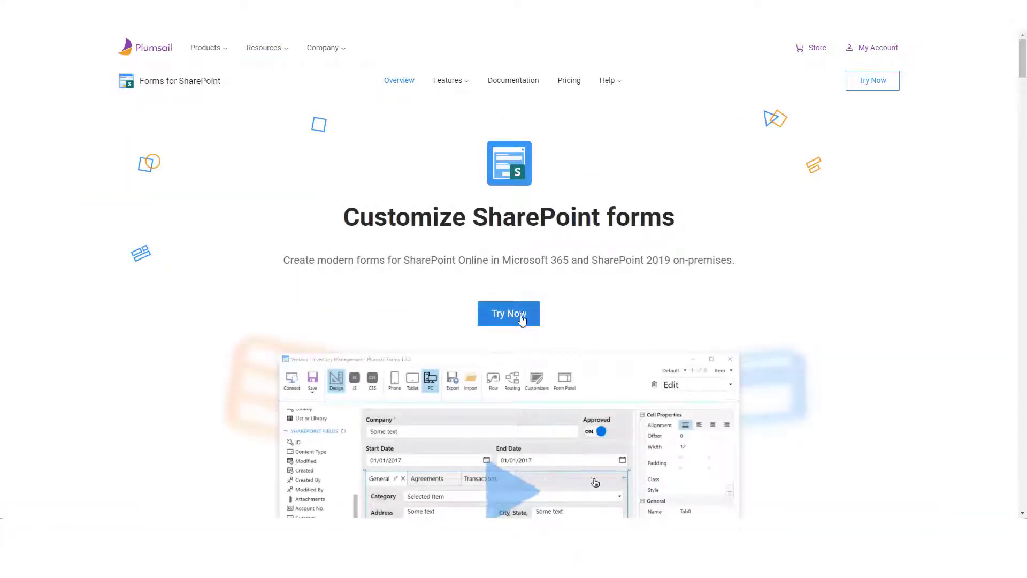
{"action": "scroll", "coordinate": [521, 330], "scroll_direction": "down", "scroll_amount": 15}
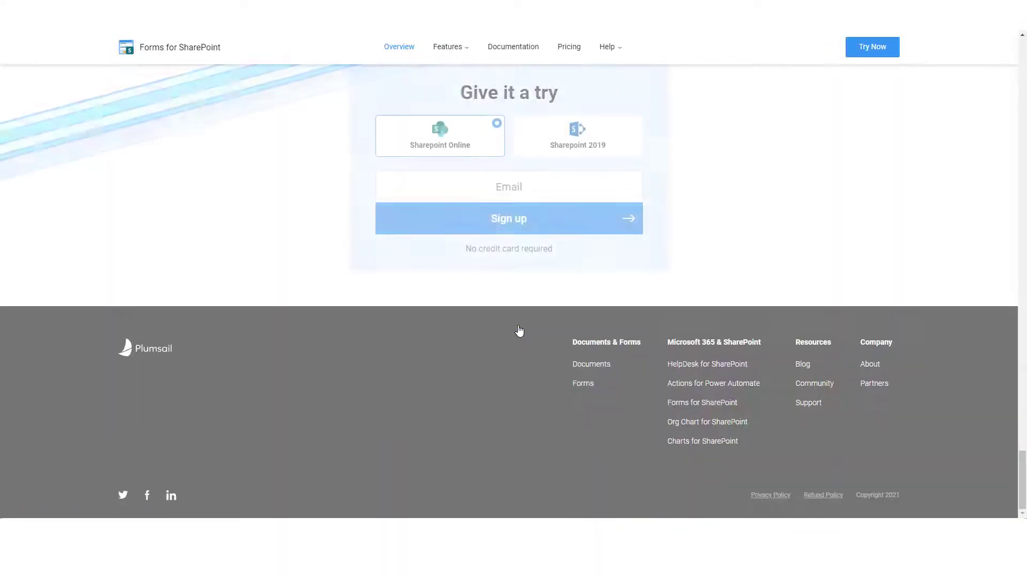
{"action": "left_click", "coordinate": [532, 191]}
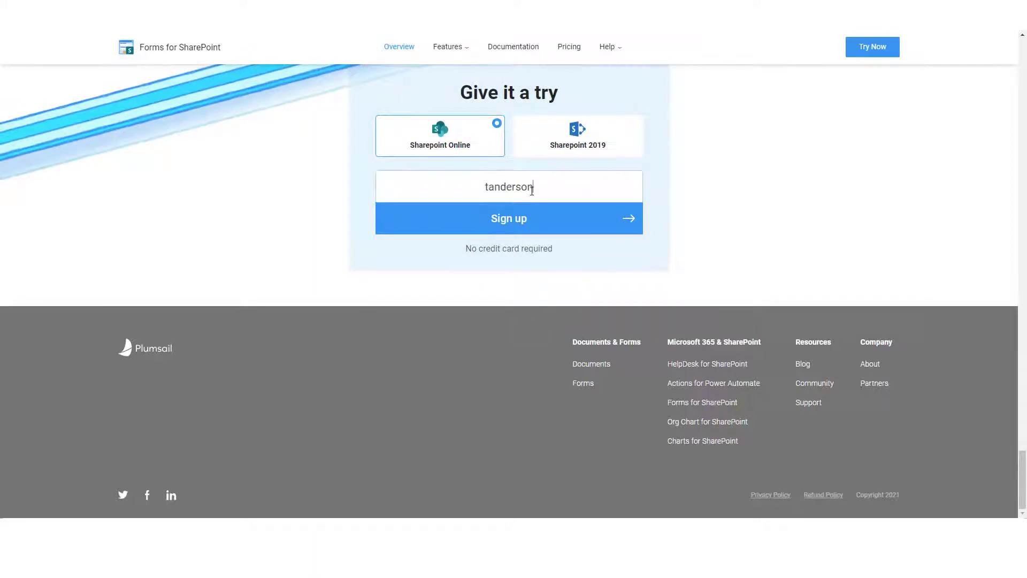
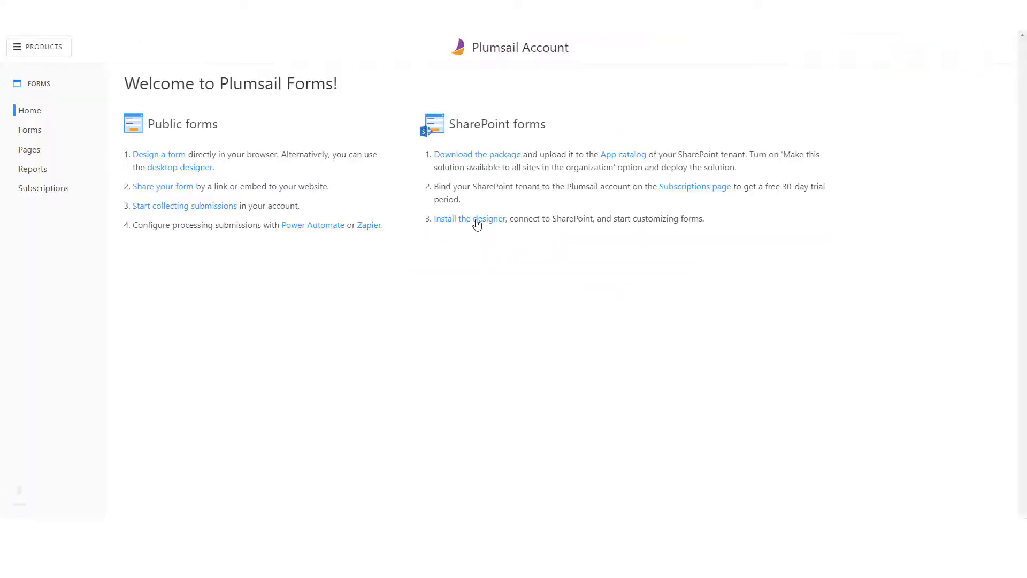
- Download the designer installer for SharePoint forms and run setup.exe
{"action": "left_click", "coordinate": [478, 219]}
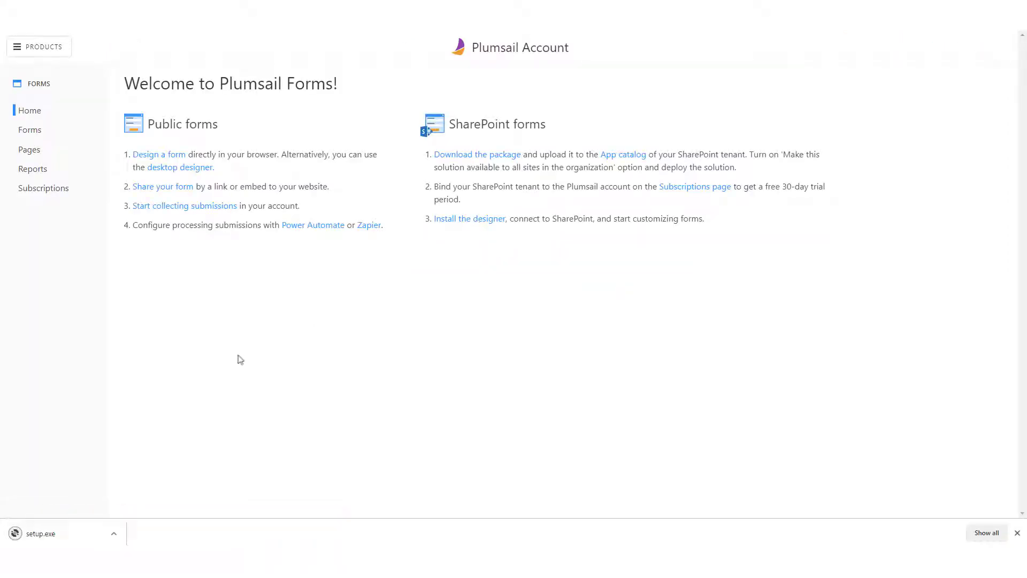
{"action": "left_click", "coordinate": [60, 540]}
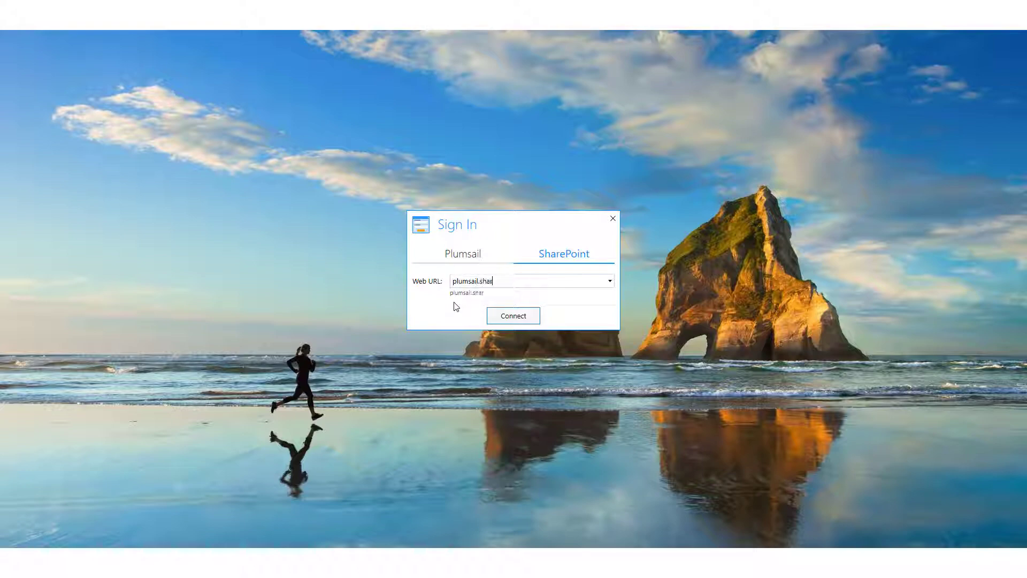
- Connect the designer to the SharePoint site plumsail.sharepoint.com/sites/helpdesk and choose the Tickets list
{"action": "type", "text": "epoint.com/sites/helpdesk"}
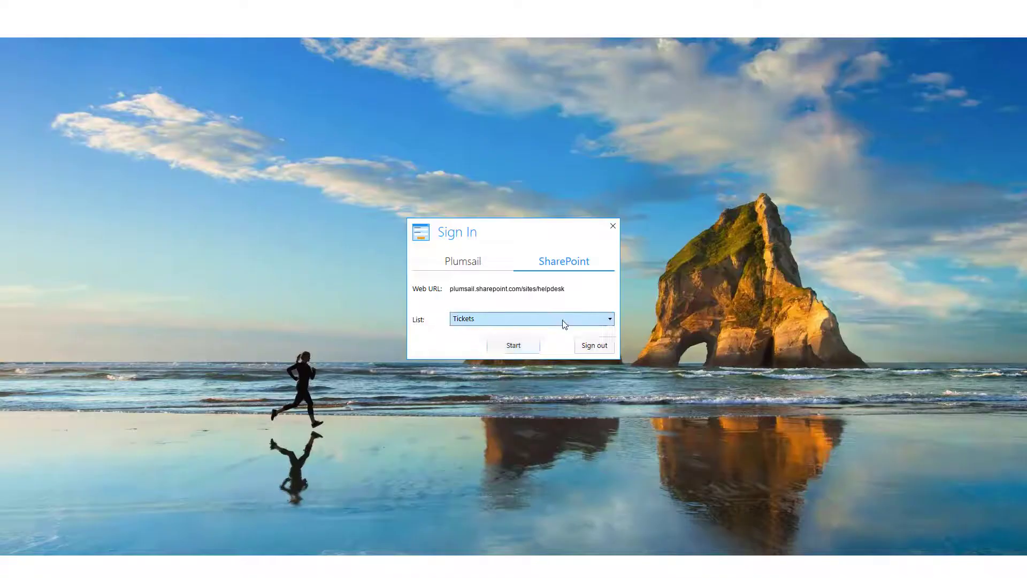
{"action": "left_click", "coordinate": [563, 320]}
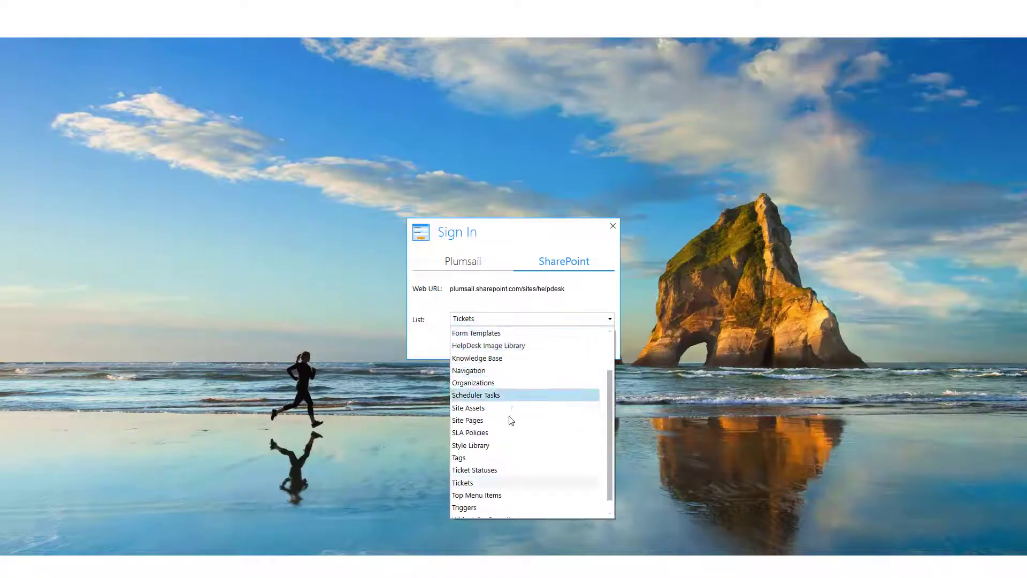
{"action": "left_click", "coordinate": [490, 484]}
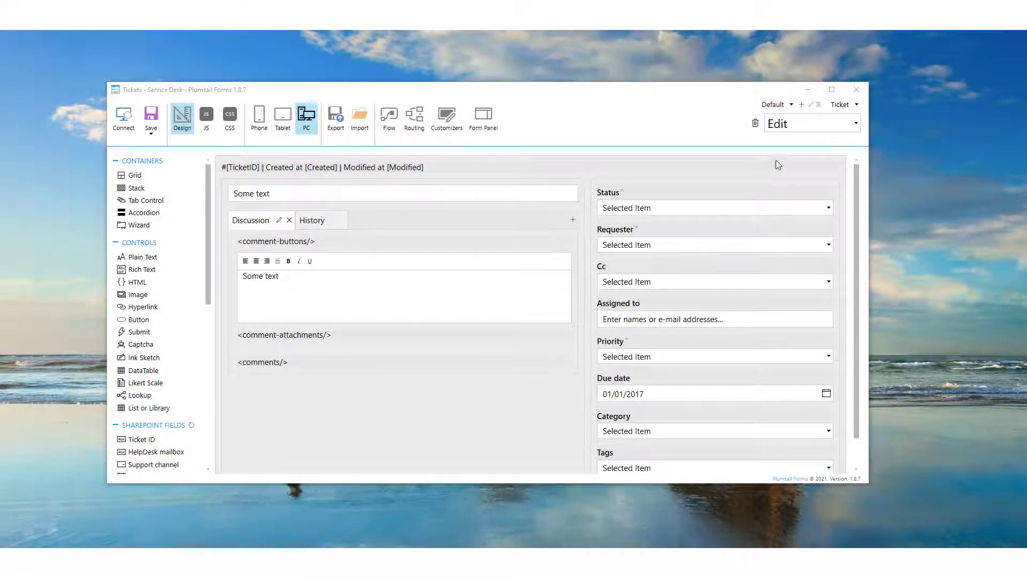
- Switch to the Display form of the Ticket content type and add the Order Number field above Status
{"action": "left_click", "coordinate": [817, 126]}
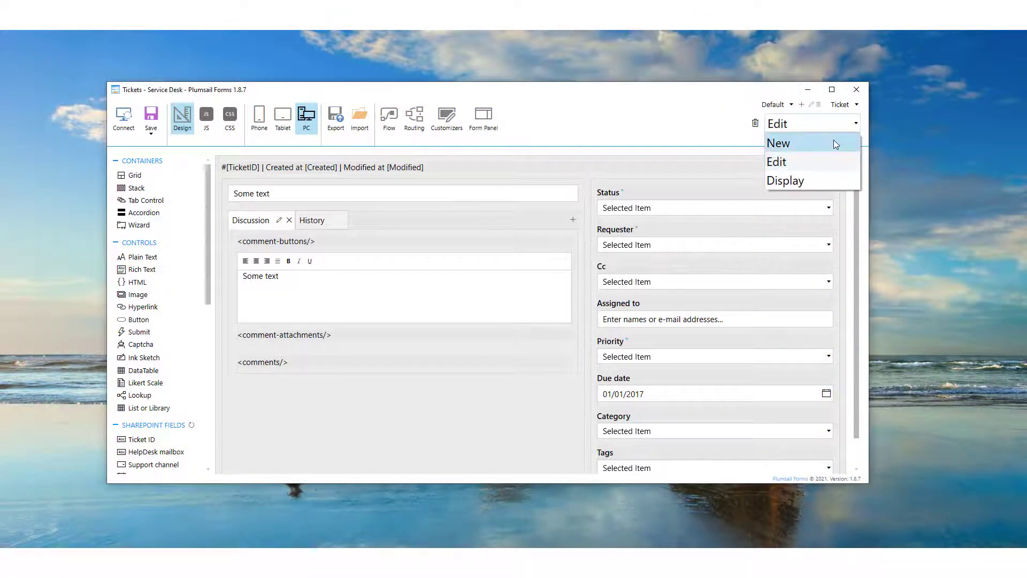
{"action": "left_click", "coordinate": [826, 180]}
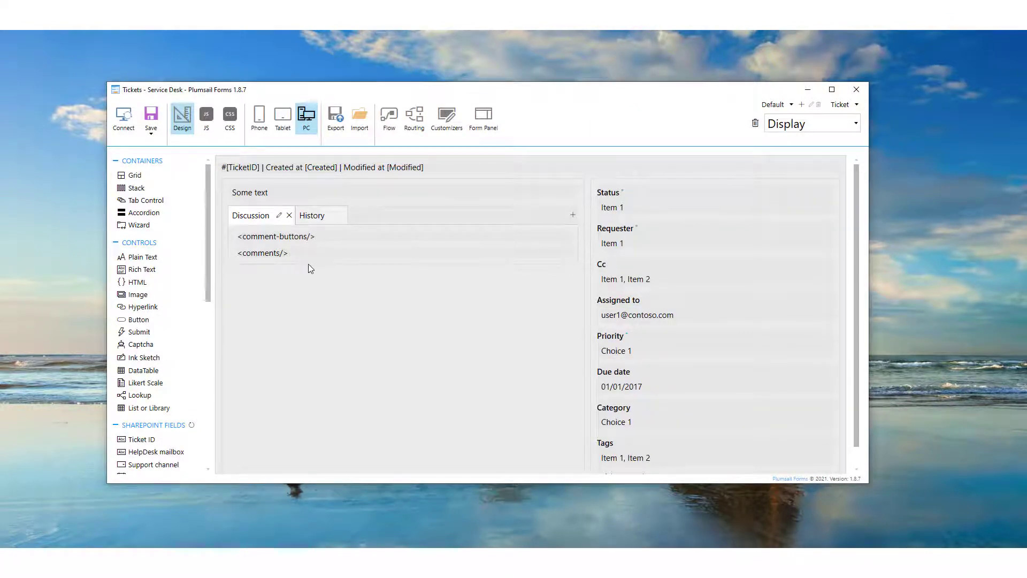
{"action": "left_click_drag", "start_coordinate": [213, 283], "coordinate": [219, 409]}
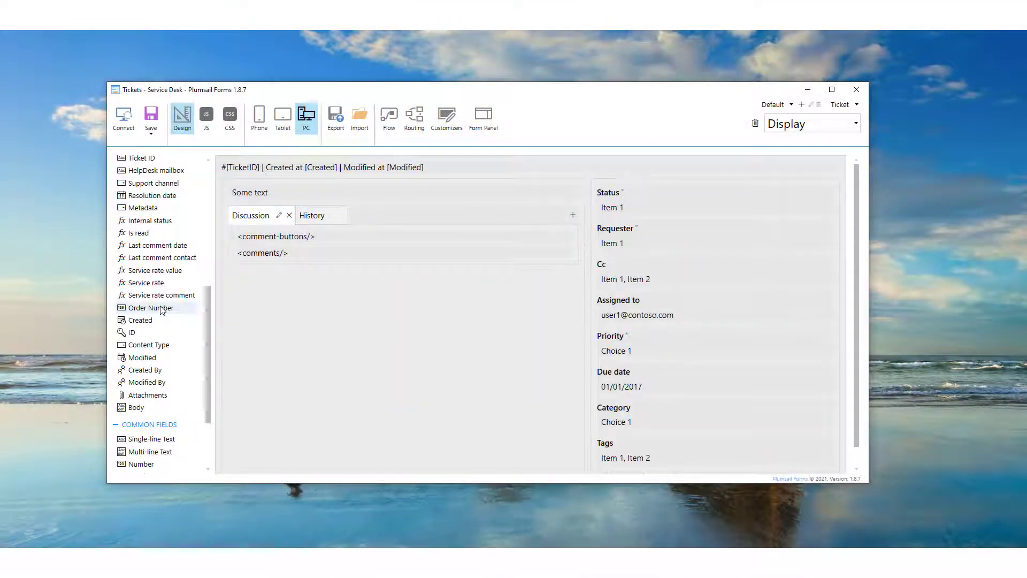
{"action": "left_click_drag", "start_coordinate": [164, 309], "coordinate": [608, 183]}
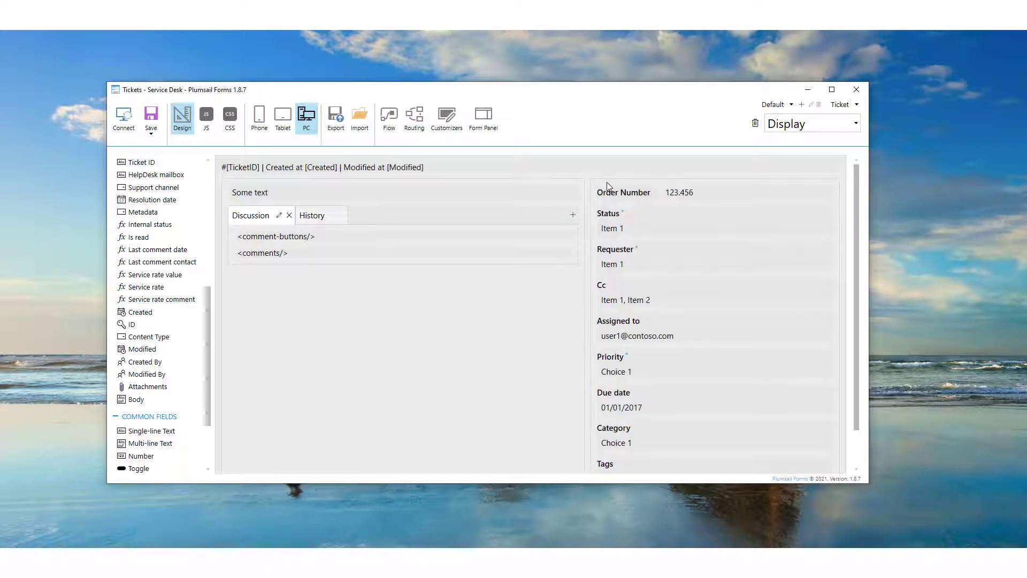
- Set the Order Number field's orientation to Vertical
{"action": "left_click", "coordinate": [647, 195]}
{"action": "left_click_drag", "start_coordinate": [857, 206], "coordinate": [856, 279]}
{"action": "left_click", "coordinate": [835, 250]}
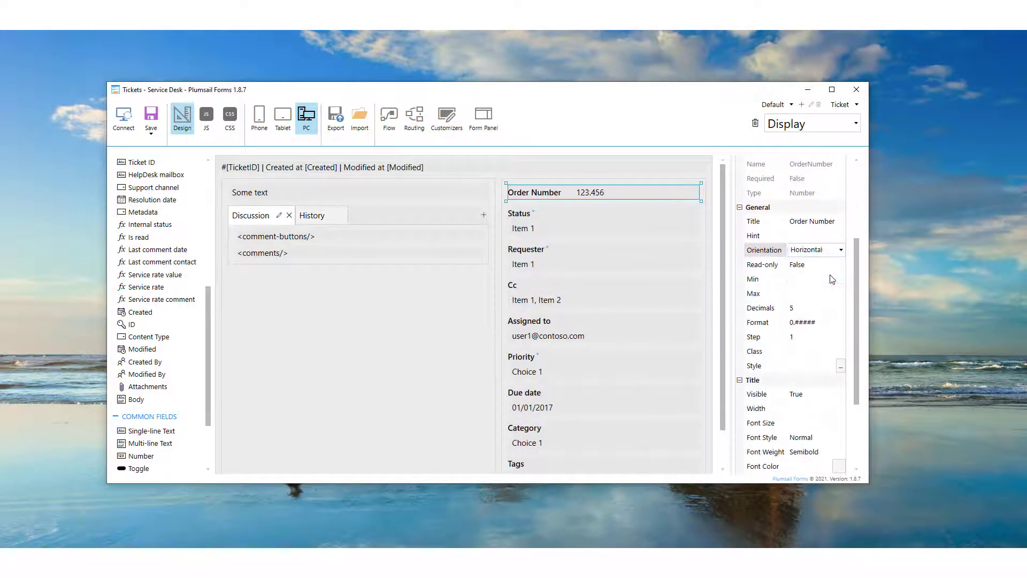
{"action": "left_click", "coordinate": [831, 276]}
{"action": "left_click", "coordinate": [429, 329]}
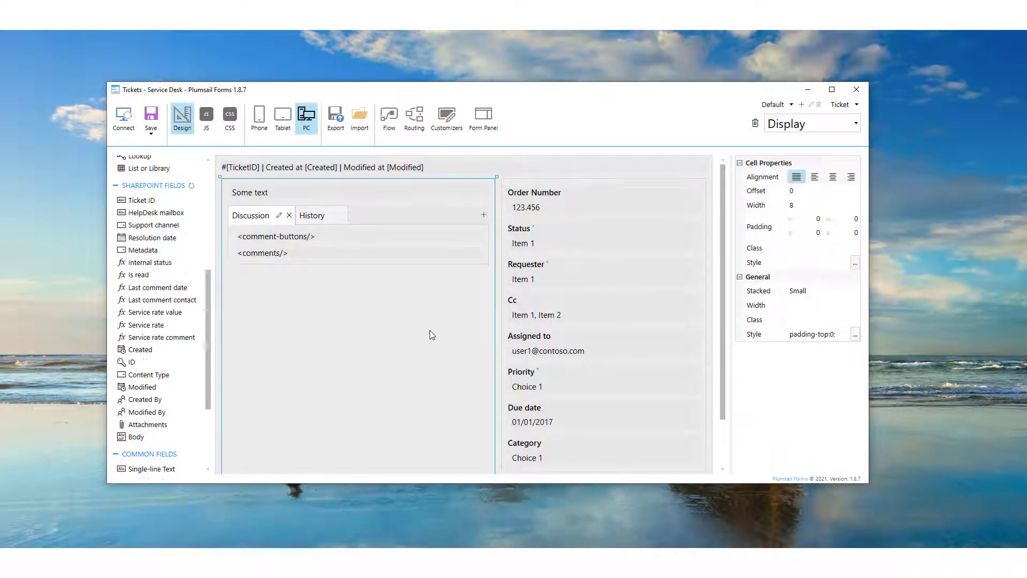
- Save the Display form of the Ticket content type and switch to its Edit form
{"action": "left_click", "coordinate": [152, 118]}
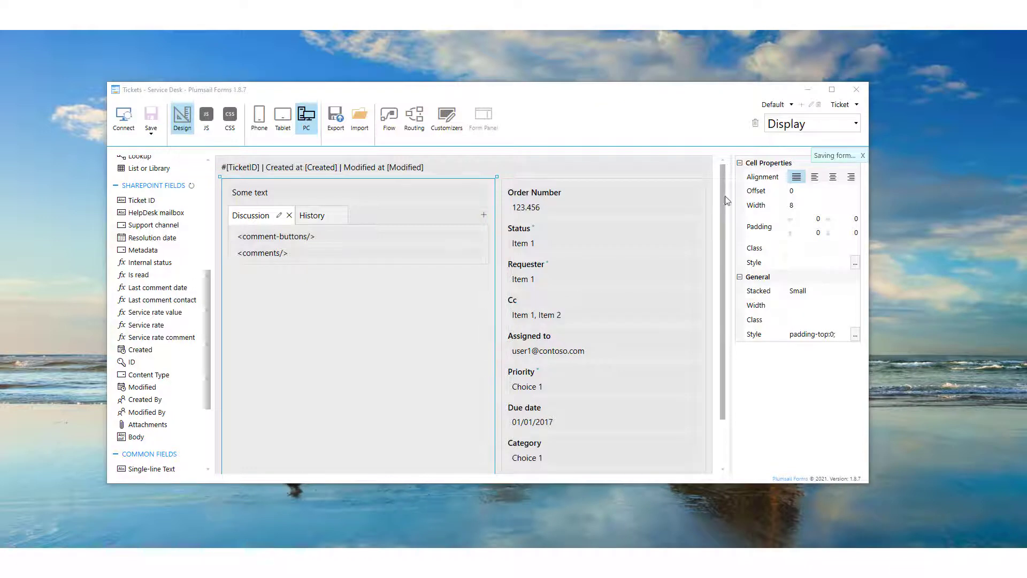
{"action": "left_click", "coordinate": [812, 128]}
{"action": "left_click", "coordinate": [801, 162]}
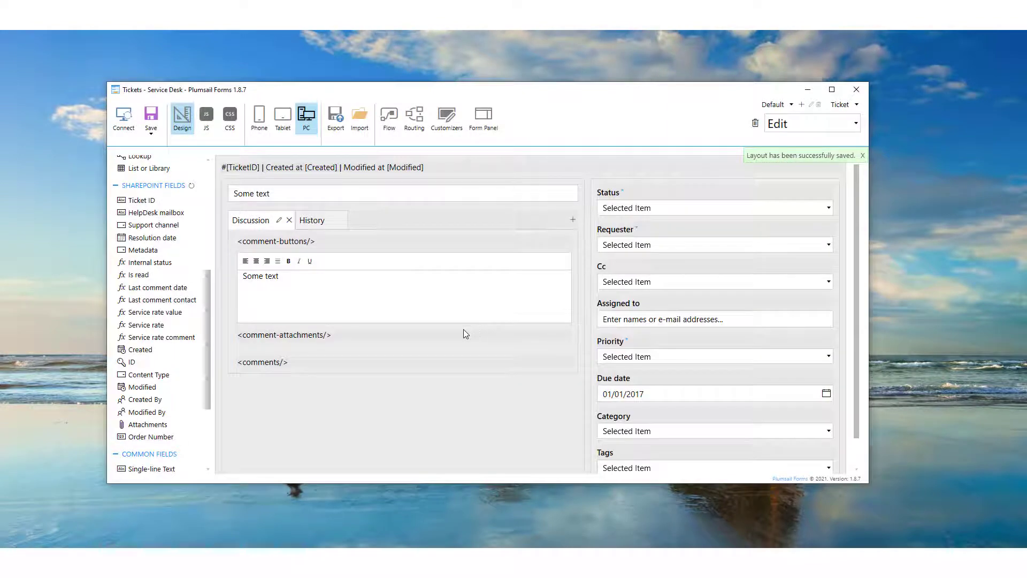
- Add the Order Number field above Status on the Edit form with Vertical orientation, and save the form
{"action": "left_click_drag", "start_coordinate": [151, 437], "coordinate": [645, 202]}
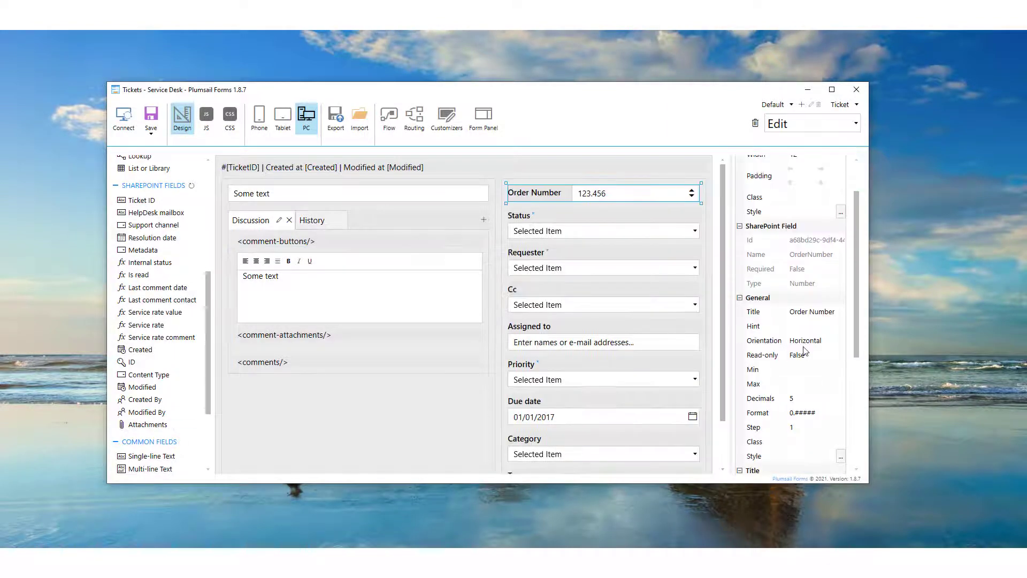
{"action": "left_click", "coordinate": [152, 118]}
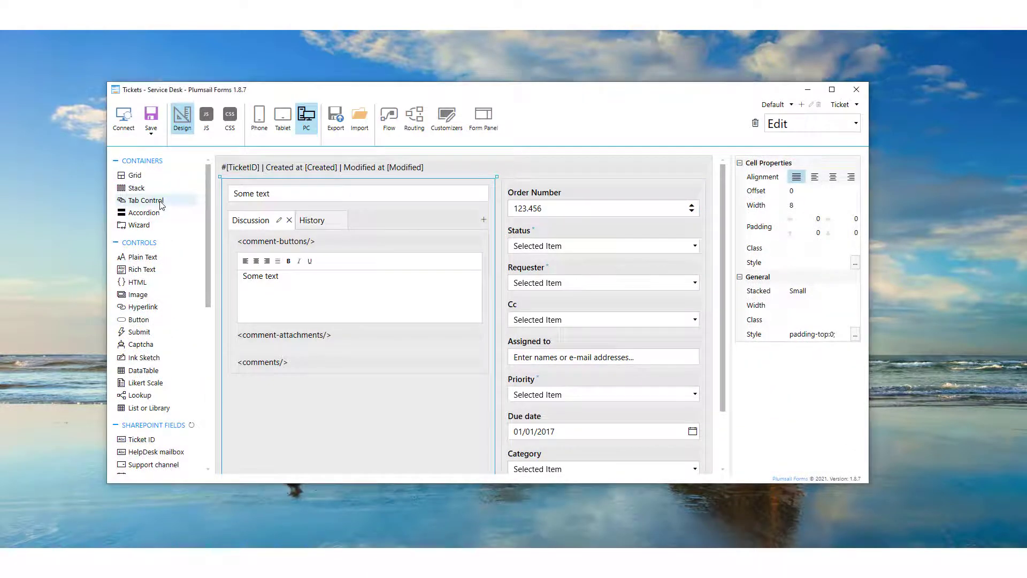
- Add a two-tab control above the ticket title, moving Order Number and Requester into the first tab and Status into the second
{"action": "left_click_drag", "start_coordinate": [167, 202], "coordinate": [238, 182]}
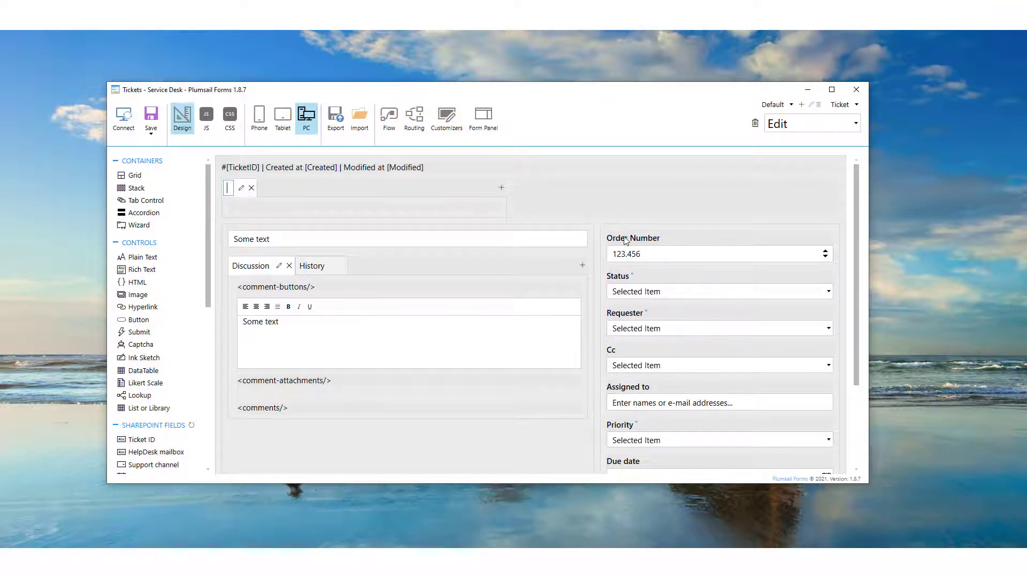
{"action": "left_click_drag", "start_coordinate": [616, 235], "coordinate": [241, 209]}
{"action": "left_click_drag", "start_coordinate": [612, 298], "coordinate": [248, 237]}
{"action": "left_click", "coordinate": [501, 187]}
{"action": "left_click_drag", "start_coordinate": [561, 239], "coordinate": [246, 209]}
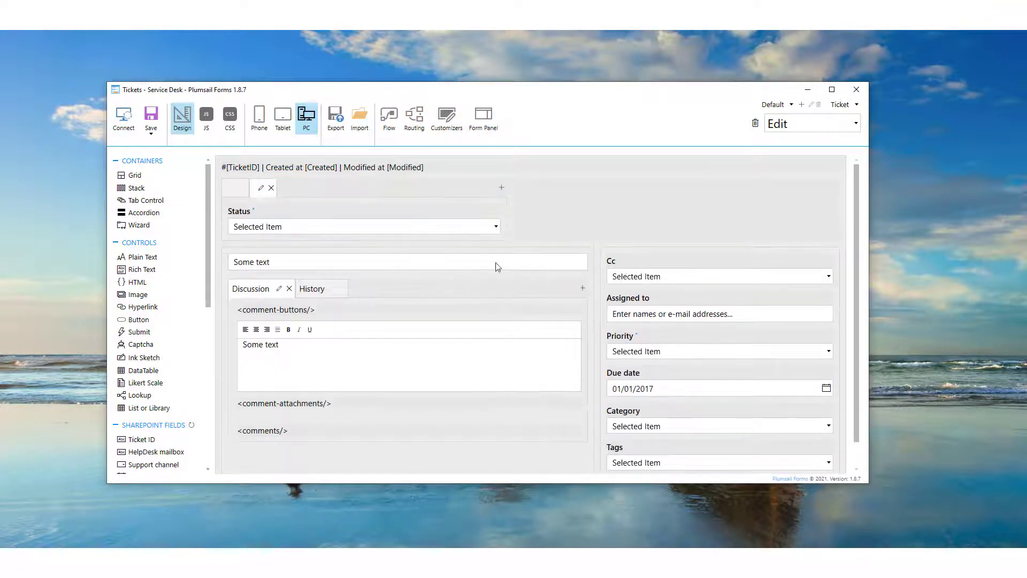
- Add a wizard below the tab control with two steps titled Order and Client
{"action": "left_click_drag", "start_coordinate": [139, 225], "coordinate": [243, 247]}
{"action": "type", "text": "Order"}
{"action": "left_click", "coordinate": [495, 260]}
{"action": "type", "text": "Client"}
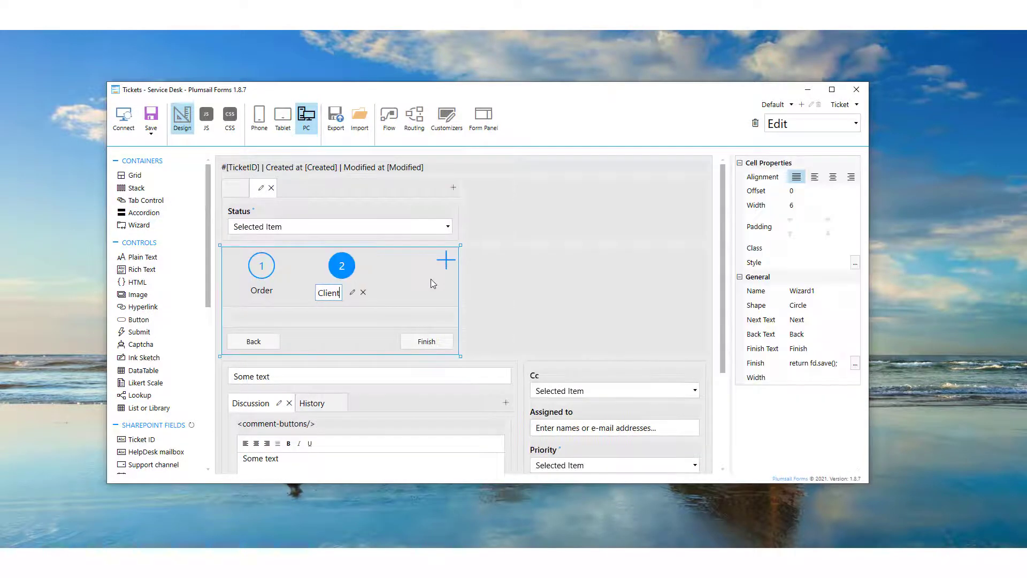
- Add a two-section accordion beside the tab control, moving Cc and Assigned to into the first section and further ticket fields into the second
{"action": "left_click_drag", "start_coordinate": [144, 212], "coordinate": [480, 215]}
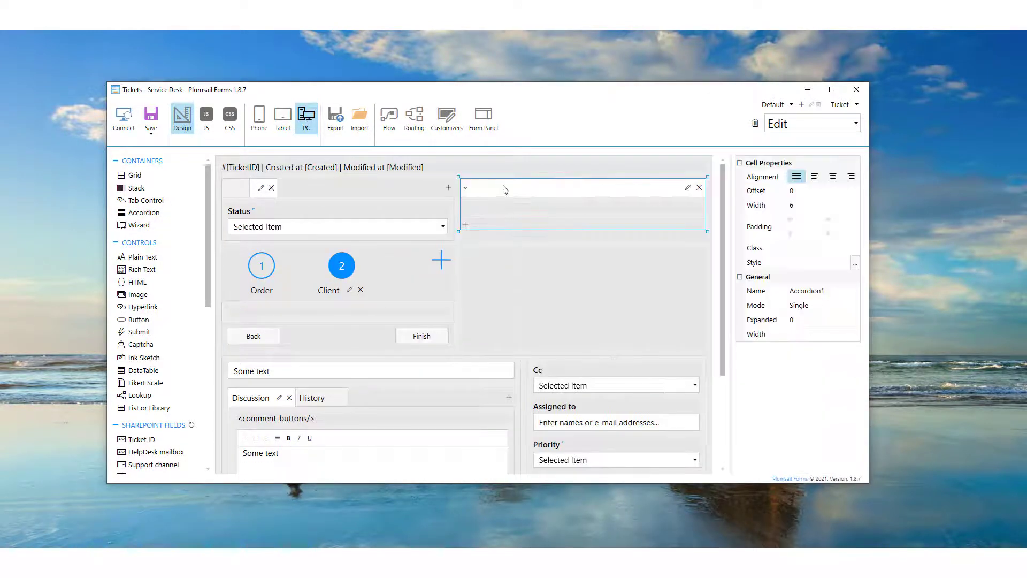
{"action": "left_click", "coordinate": [465, 225]}
{"action": "left_click", "coordinate": [477, 190]}
{"action": "left_click_drag", "start_coordinate": [560, 393], "coordinate": [551, 209]}
{"action": "left_click_drag", "start_coordinate": [561, 409], "coordinate": [560, 235]}
{"action": "left_click", "coordinate": [532, 288]}
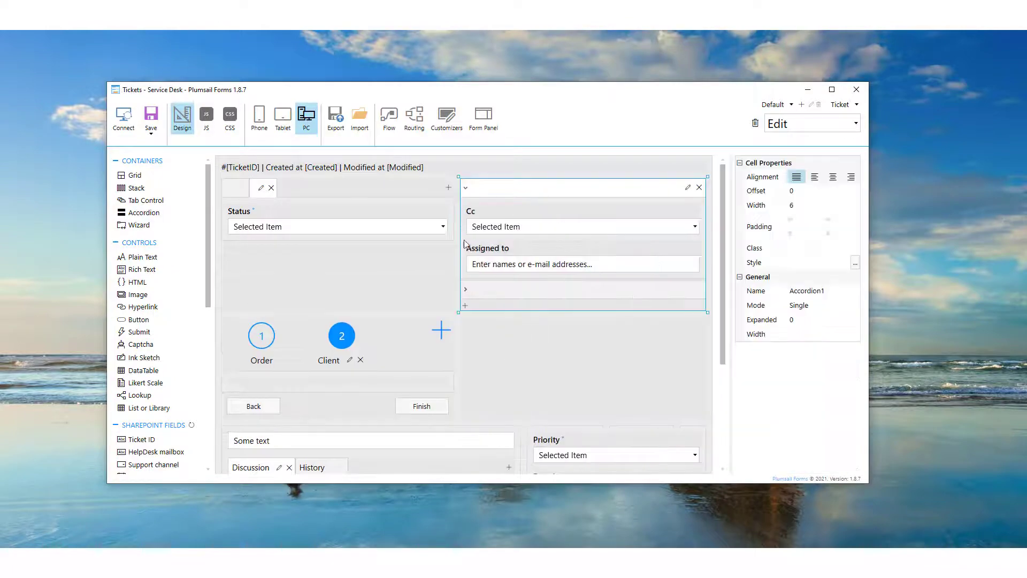
{"action": "left_click", "coordinate": [466, 288]}
{"action": "left_click_drag", "start_coordinate": [554, 382], "coordinate": [536, 229]}
{"action": "left_click_drag", "start_coordinate": [636, 404], "coordinate": [560, 258]}
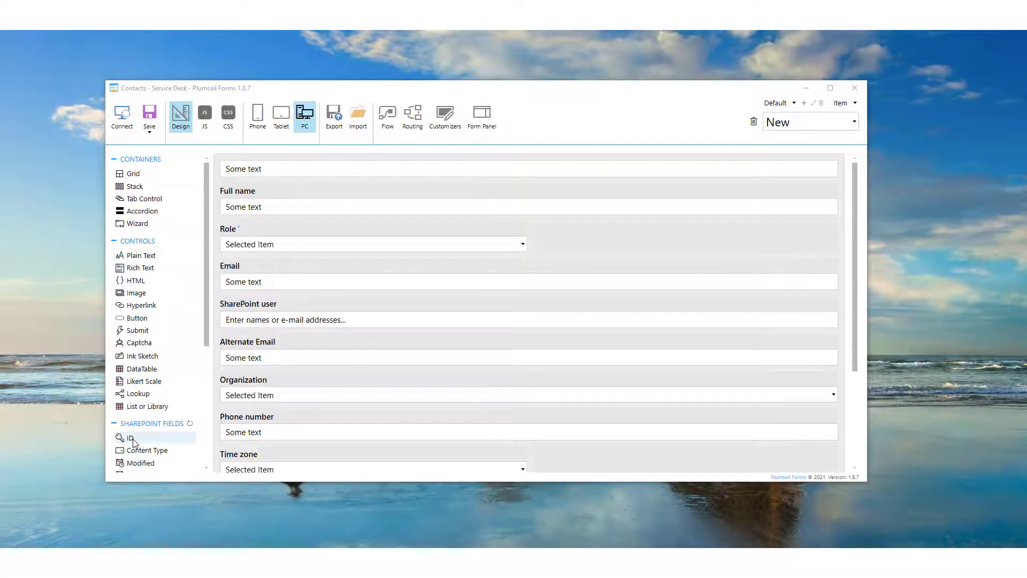
- Add the ID field above Full name on the New form of the Contacts list
{"action": "left_click_drag", "start_coordinate": [133, 442], "coordinate": [261, 183]}
- Write a ticket reply in SharePoint: "I think I messed it up a bit." and, on a new line, "Don't worry, I'll fix it in no time"
{"action": "left_click", "coordinate": [232, 364]}
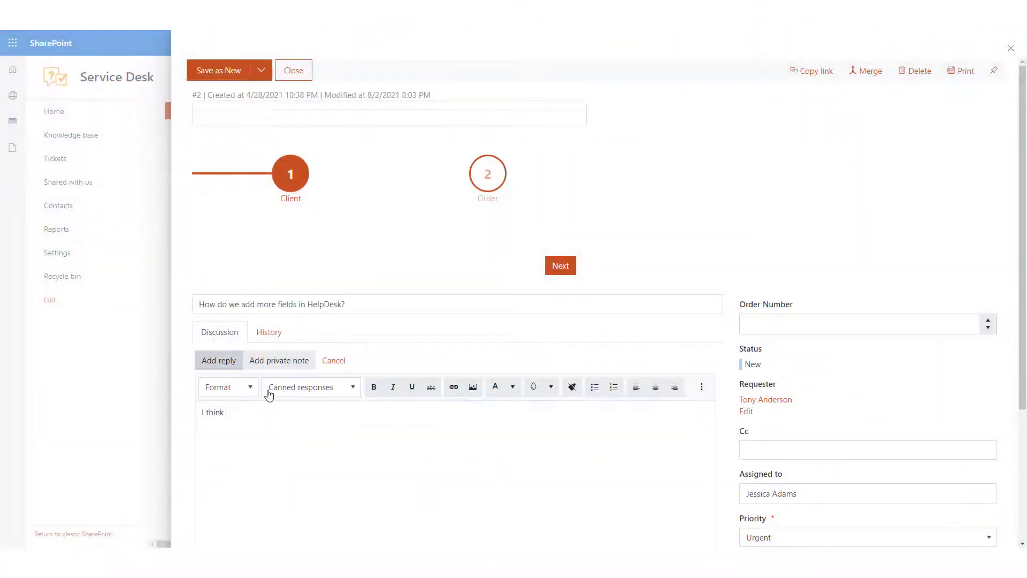
{"action": "type", "text": "I think I messed it up a bit."}
{"action": "key", "text": "Return"}
{"action": "type", "text": "Don't worry, I'll fix it"}
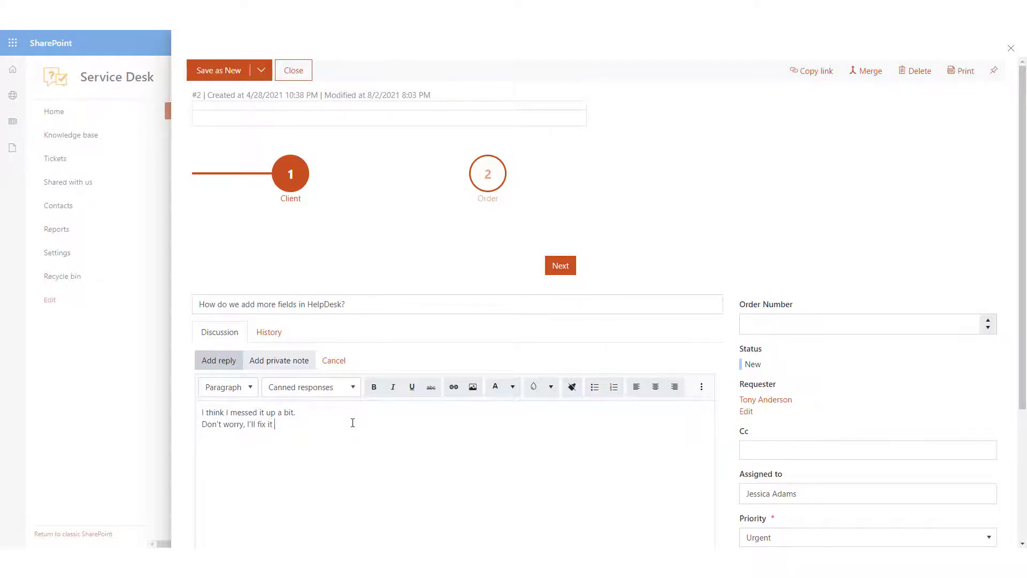
{"action": "type", "text": " in no tim"}
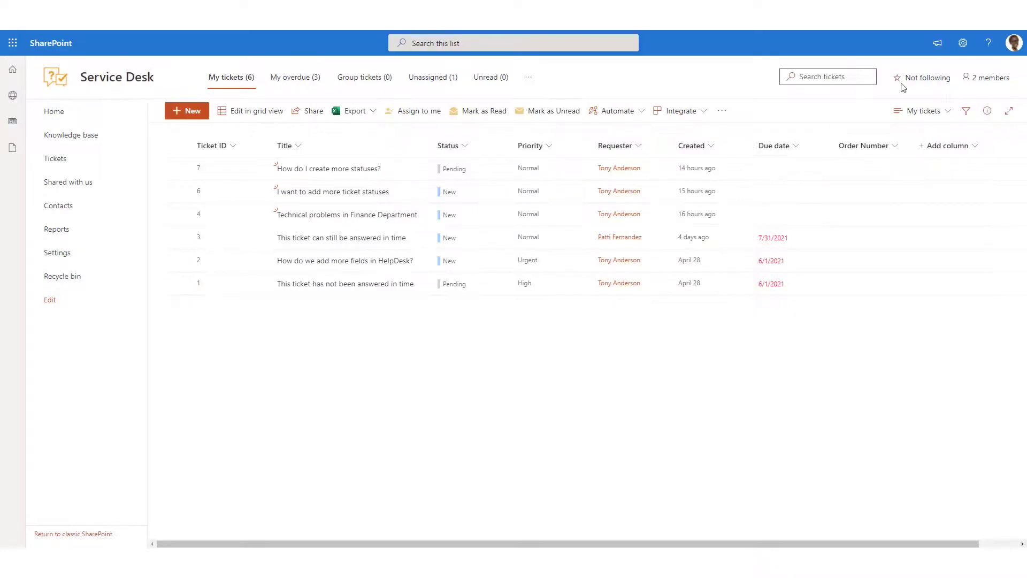
- From the site contents, open the PlumsailForms folder in Site Pages and sort its files by Modified, newer to older
{"action": "left_click", "coordinate": [962, 43]}
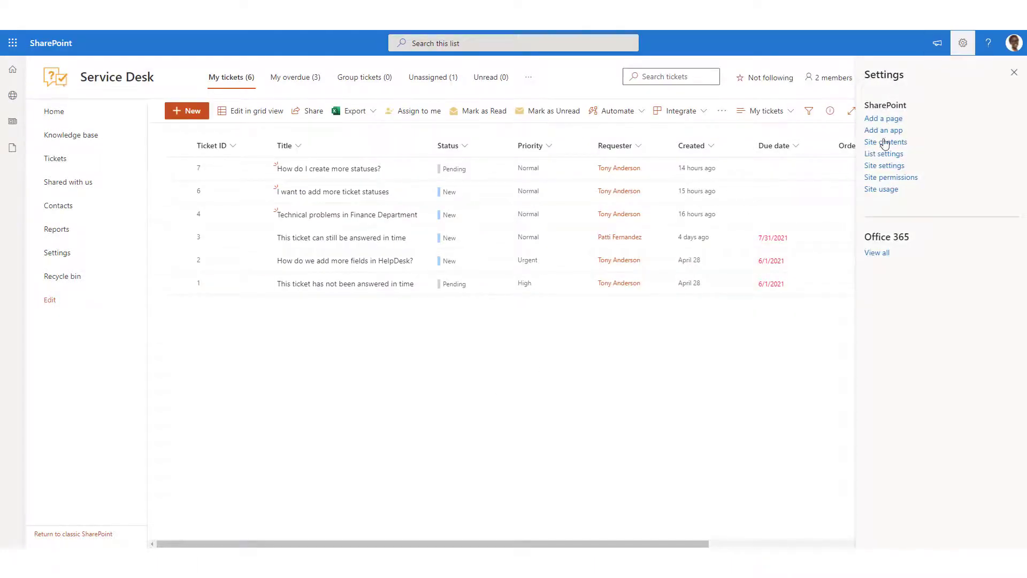
{"action": "left_click", "coordinate": [884, 142]}
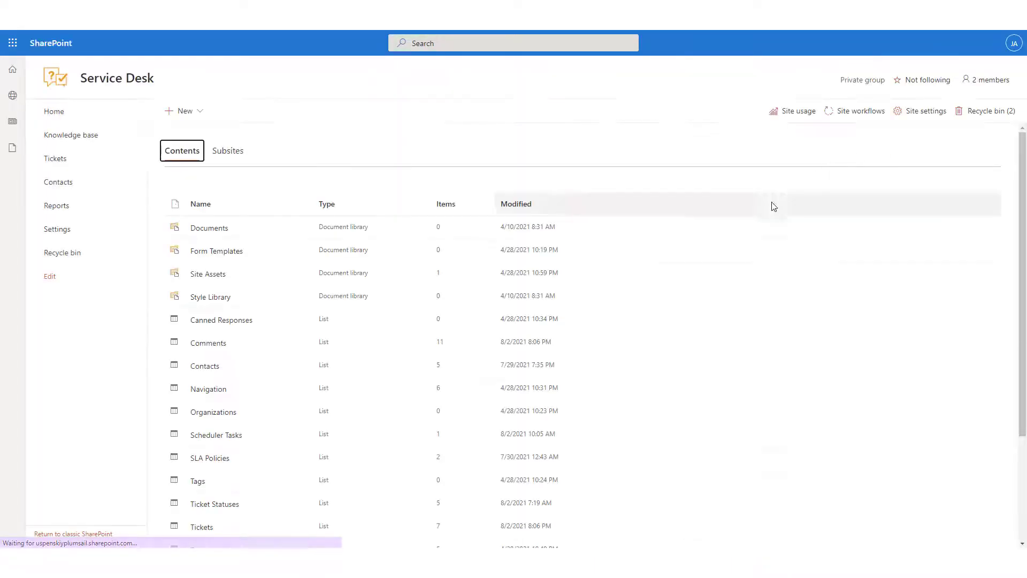
{"action": "scroll", "coordinate": [360, 418], "scroll_direction": "down", "scroll_amount": 3}
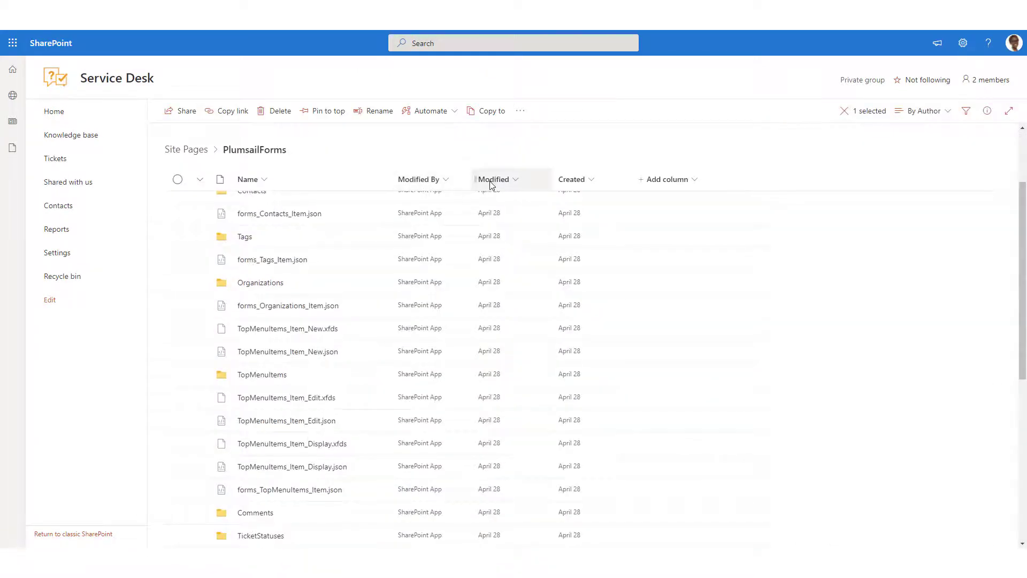
{"action": "left_click", "coordinate": [489, 185]}
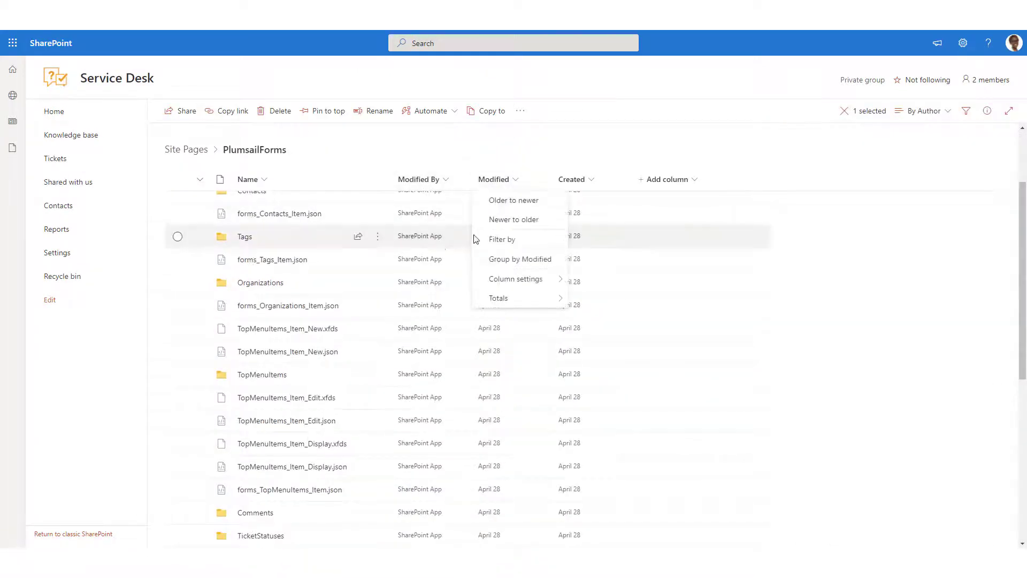
{"action": "left_click", "coordinate": [492, 220]}
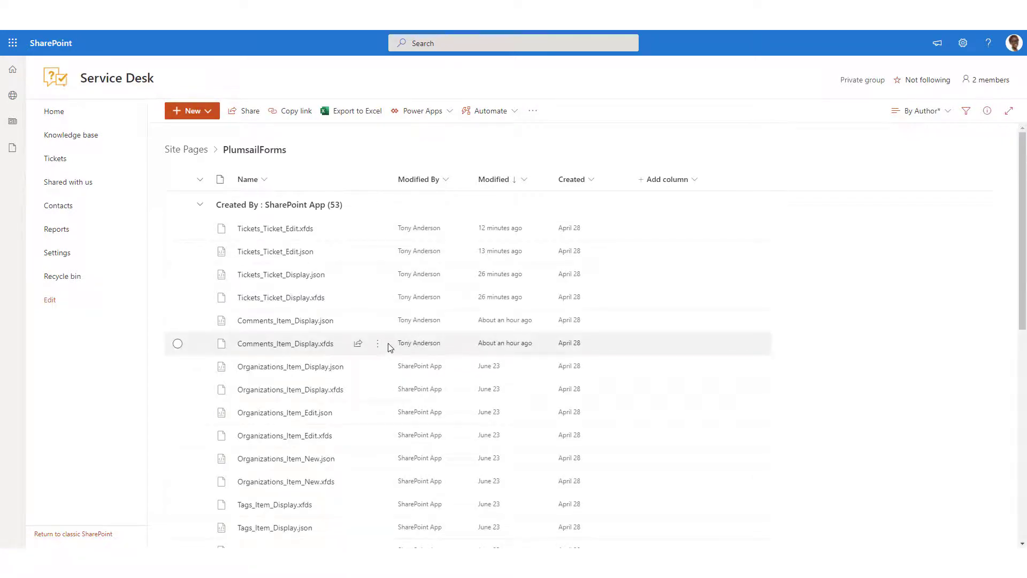
- Download version 2.0 of Tickets_Ticket_Edit.xfds, dated 6/23/2021 7:40 PM, from the file's version history
{"action": "mouse_move", "coordinate": [385, 344]}
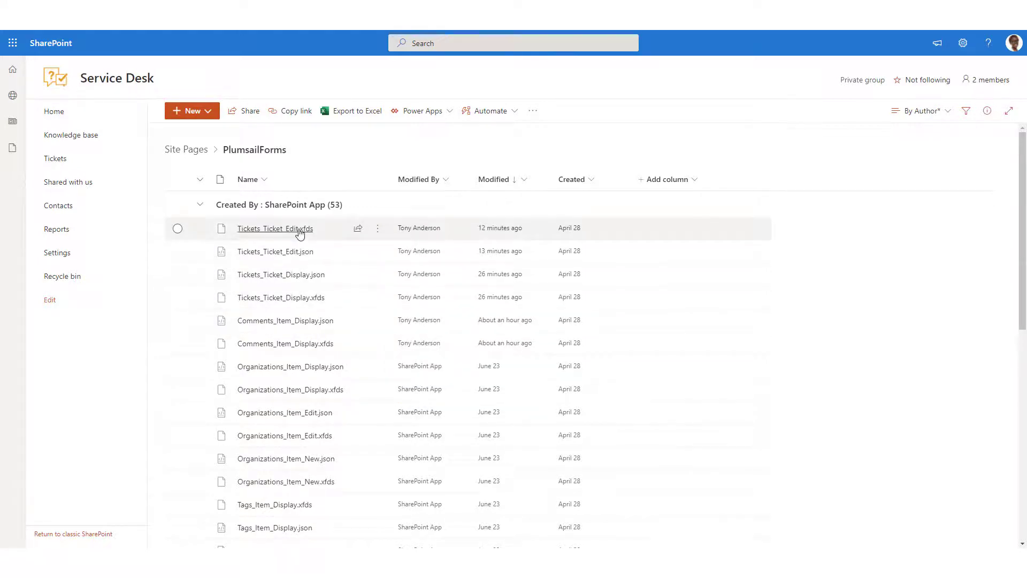
{"action": "mouse_move", "coordinate": [332, 234]}
{"action": "left_click", "coordinate": [378, 229]}
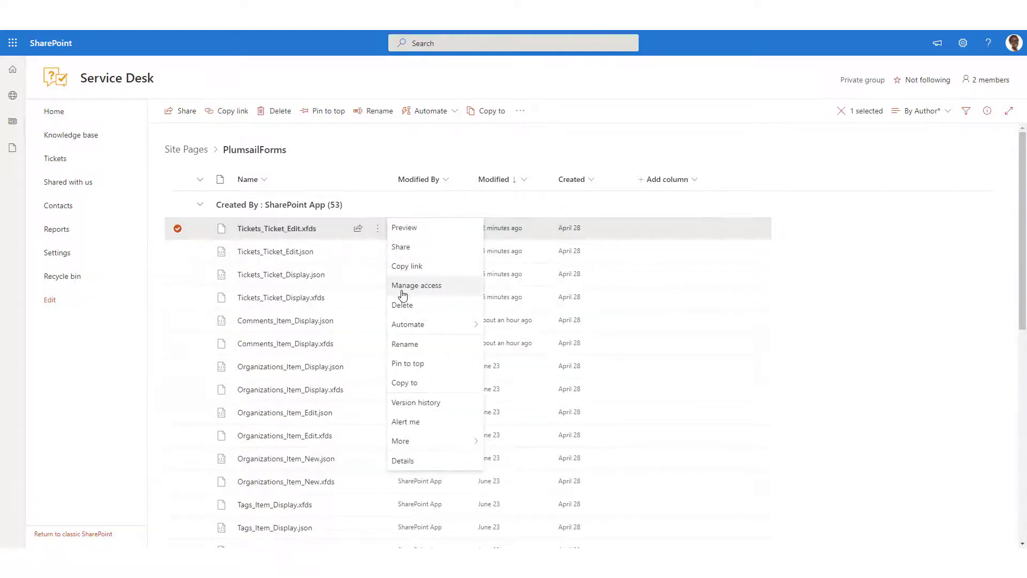
{"action": "left_click", "coordinate": [440, 403]}
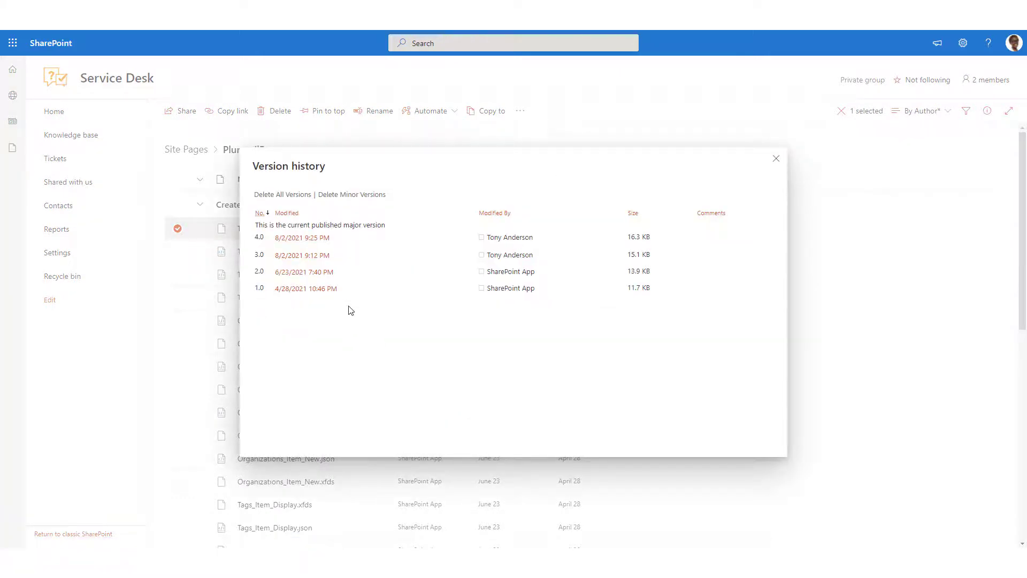
{"action": "left_click", "coordinate": [335, 274]}
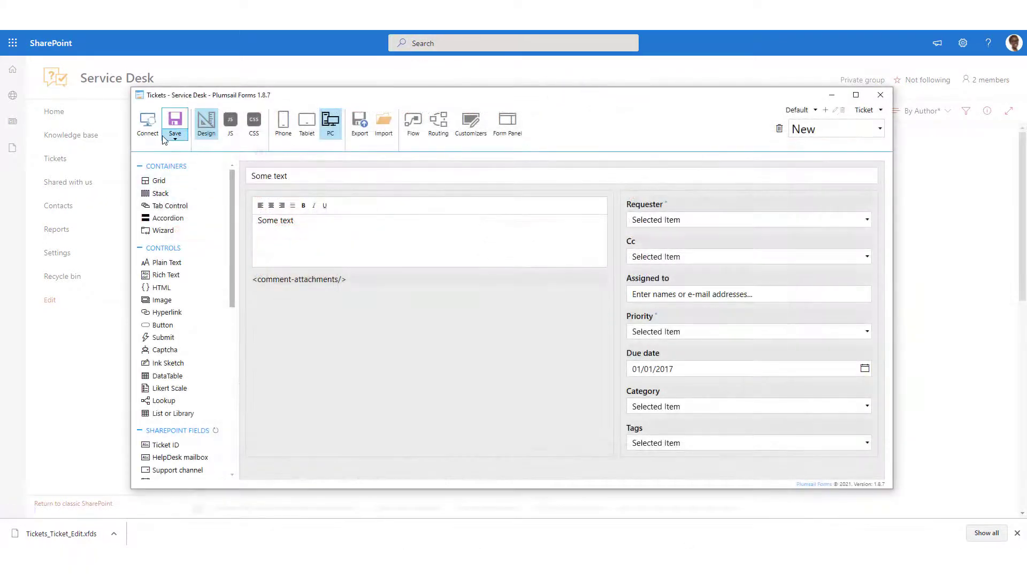
- In Plumsail Forms, restore the Tickets Edit form from the downloaded Tickets_Ticket_Edit.xfds and save it
{"action": "left_click", "coordinate": [859, 131]}
{"action": "left_click", "coordinate": [824, 165]}
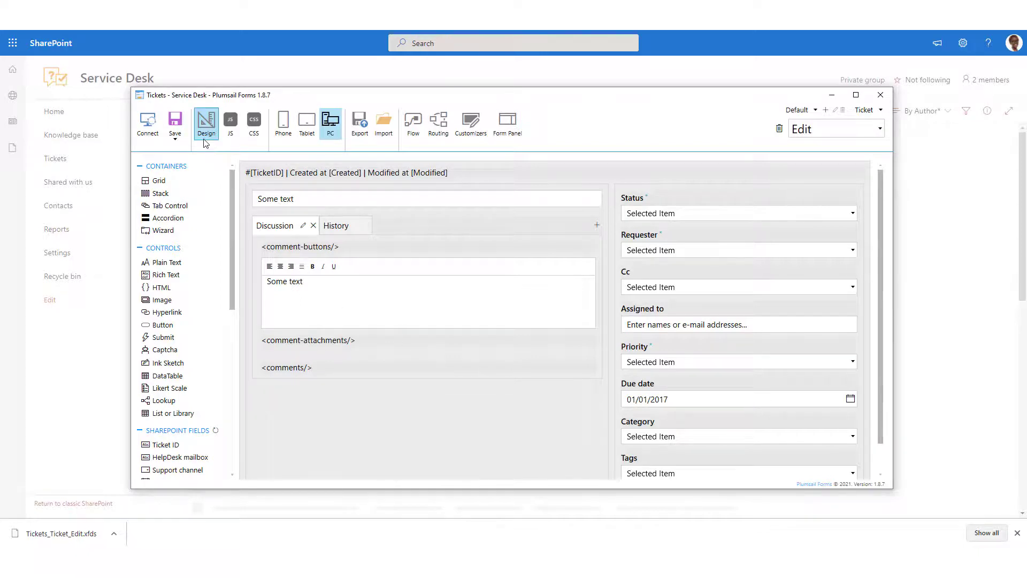
{"action": "left_click", "coordinate": [177, 128]}
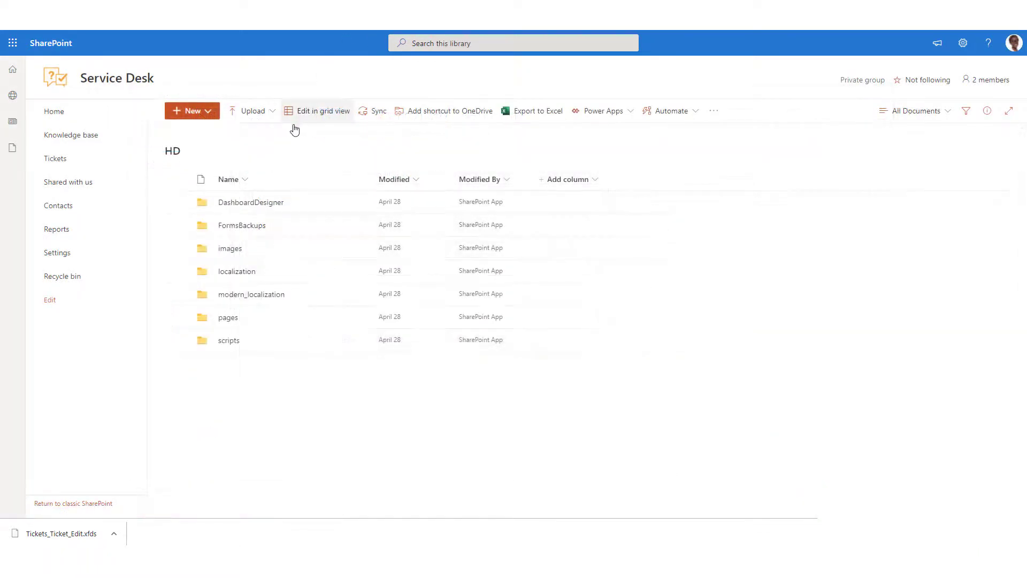
- In the SharePoint HD library, go to FormsBackups > Tickets > Modern and download Ticket_Edit.xfds
{"action": "left_click", "coordinate": [262, 227]}
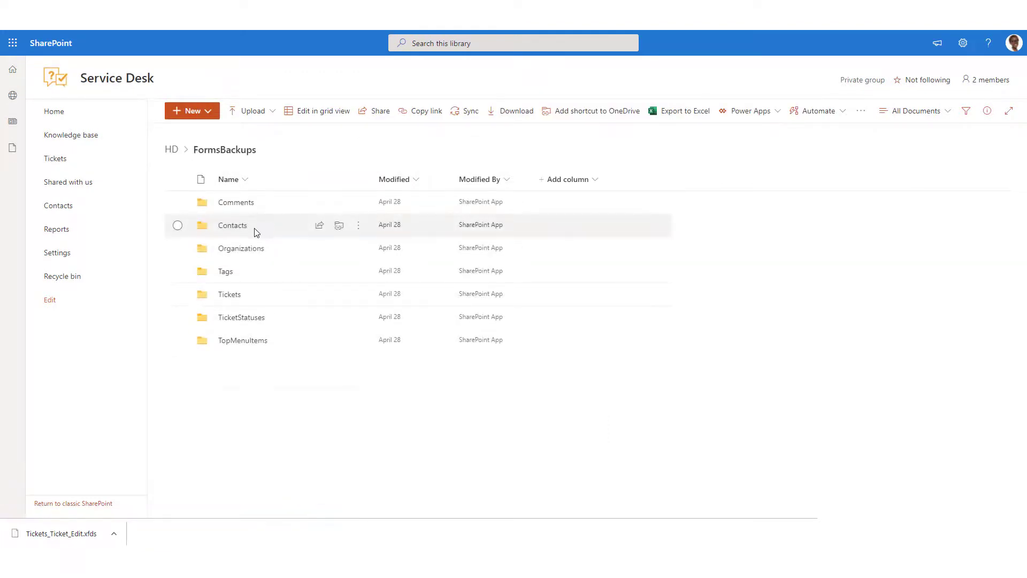
{"action": "left_click", "coordinate": [230, 295]}
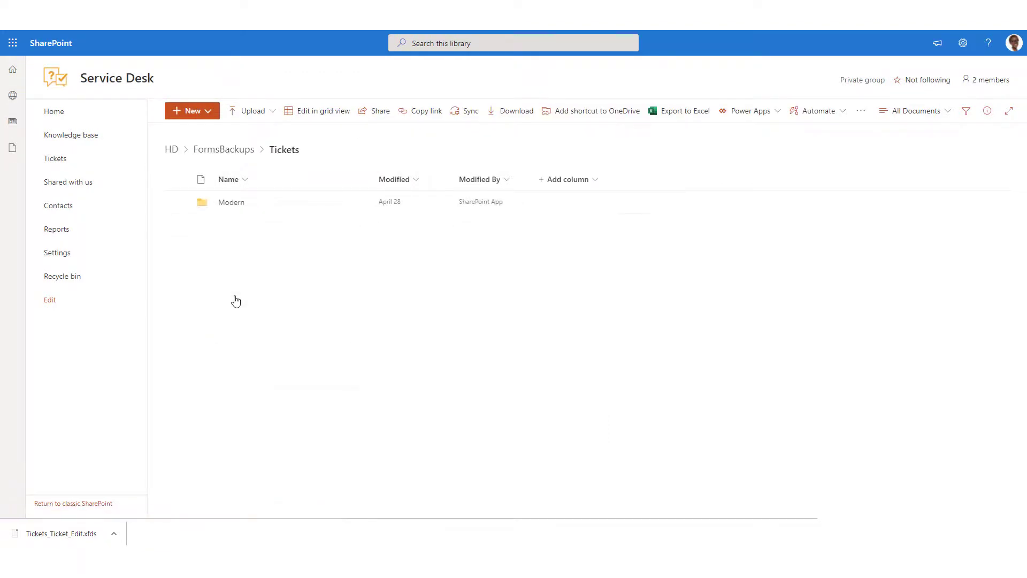
{"action": "left_click", "coordinate": [230, 203]}
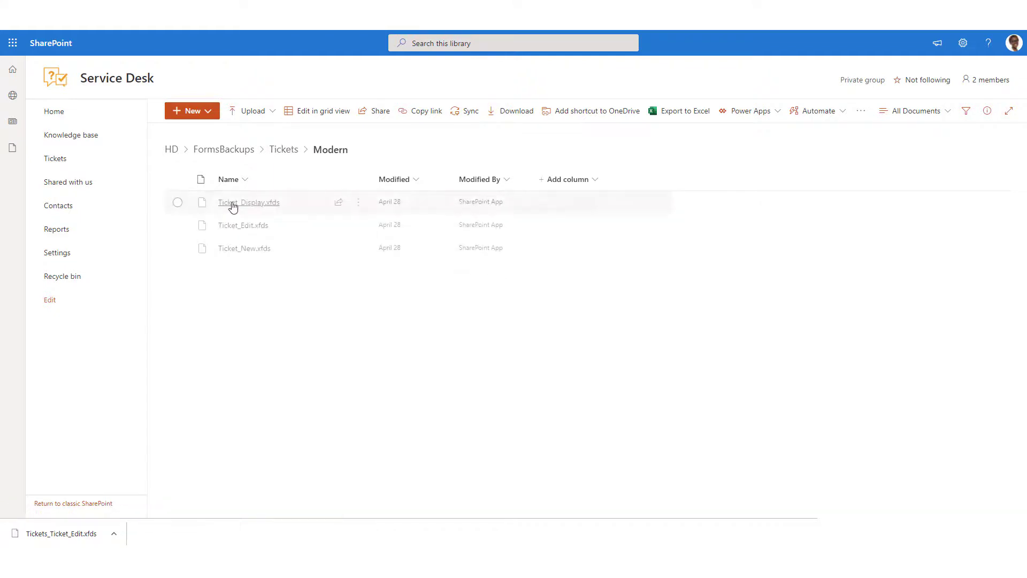
{"action": "left_click", "coordinate": [178, 225]}
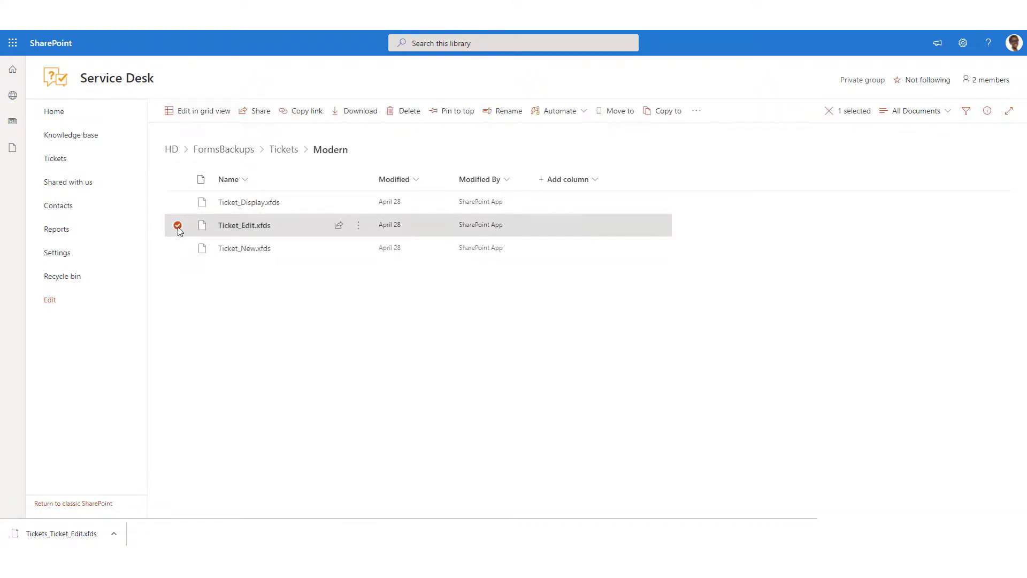
{"action": "left_click", "coordinate": [356, 114]}
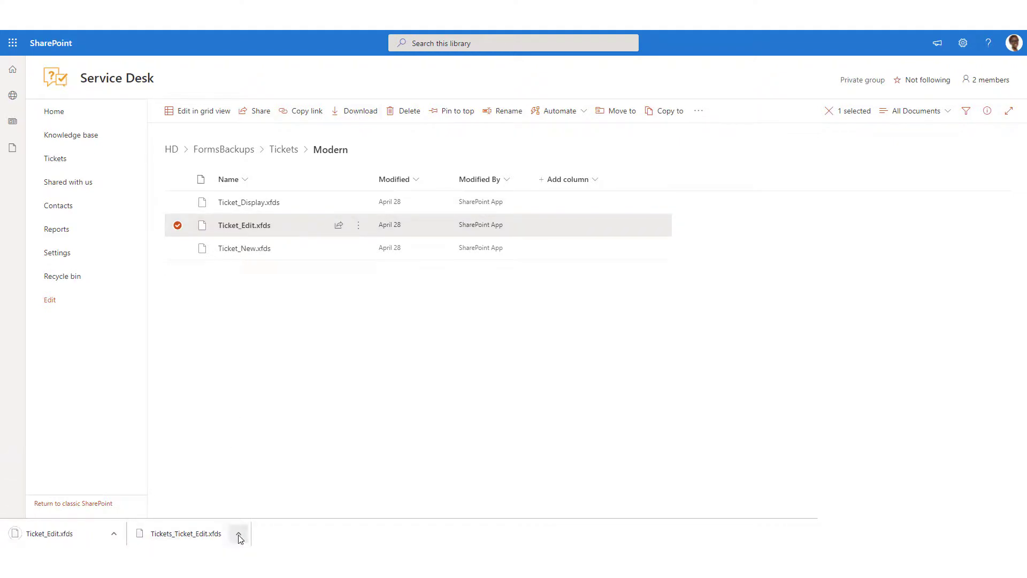
- Switch to Plumsail Forms and import the downloaded Ticket_Edit.xfds into the Tickets Edit form
{"action": "left_click", "coordinate": [620, 561]}
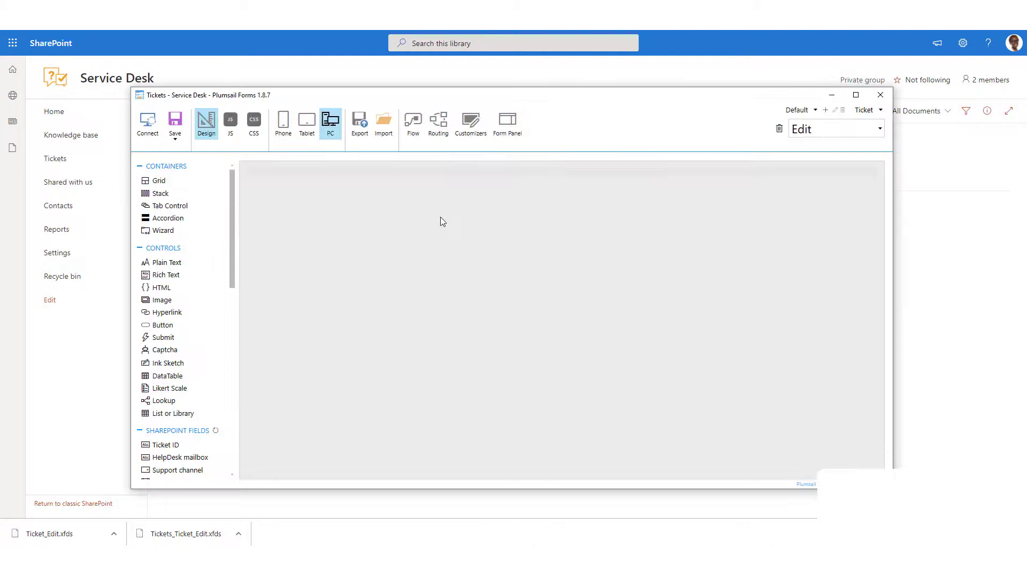
{"action": "left_click", "coordinate": [394, 133]}
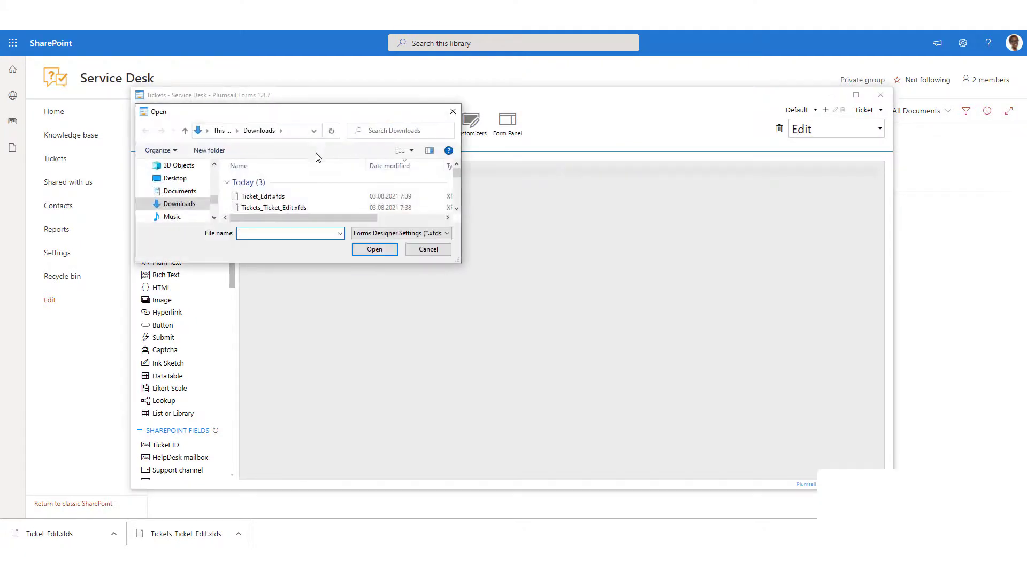
{"action": "left_click", "coordinate": [264, 196]}
{"action": "left_click", "coordinate": [375, 250]}
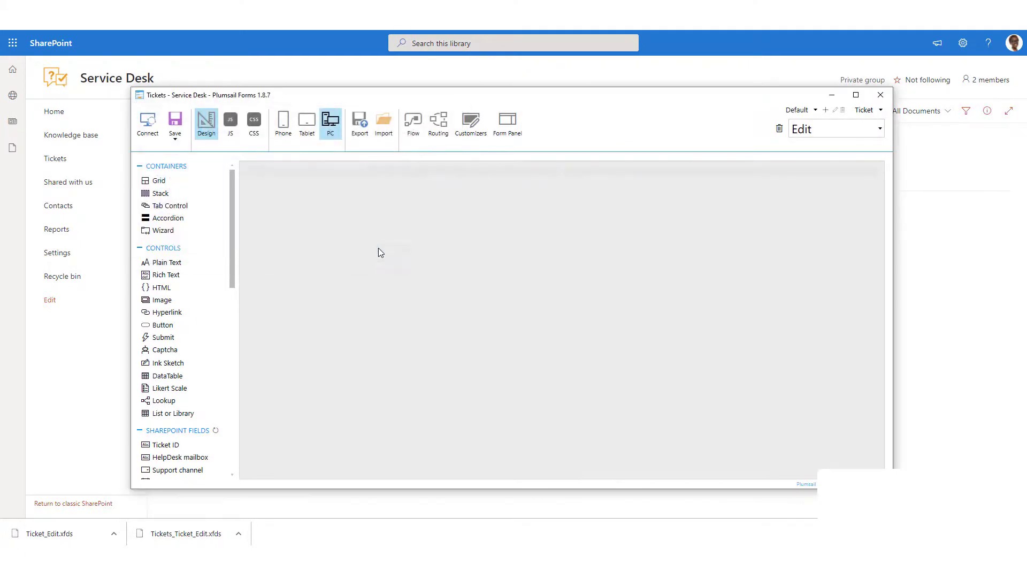